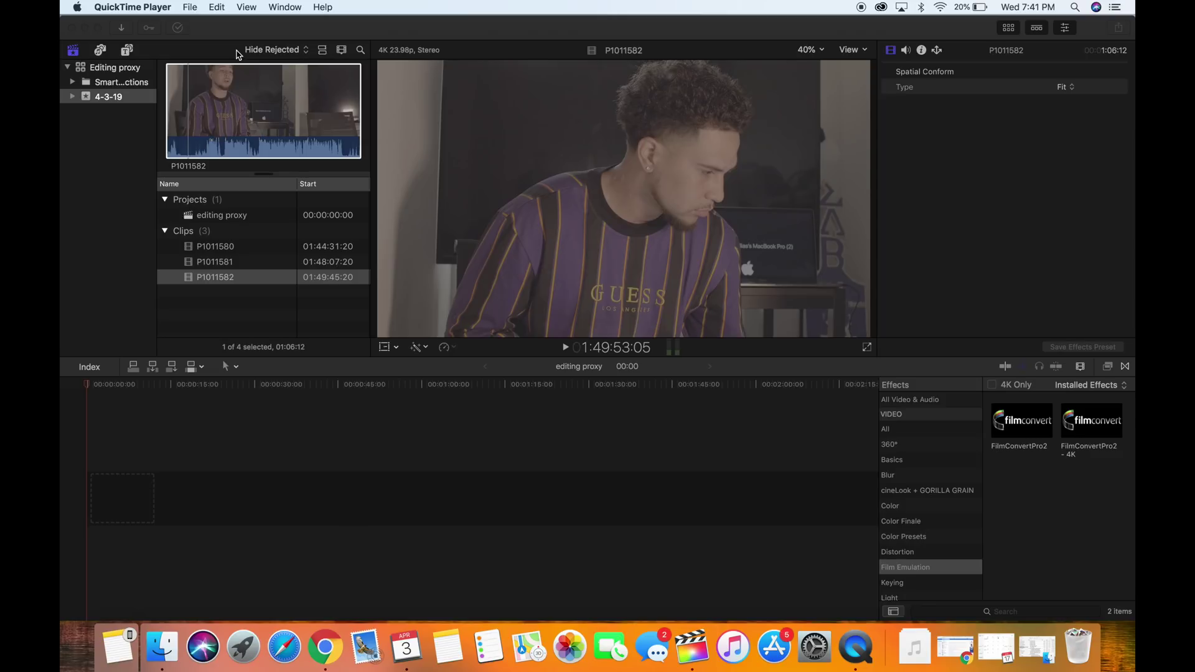
# - Switch from QuickTime Player to Final Cut Pro's Editing proxy library
pyautogui.click(241, 36)
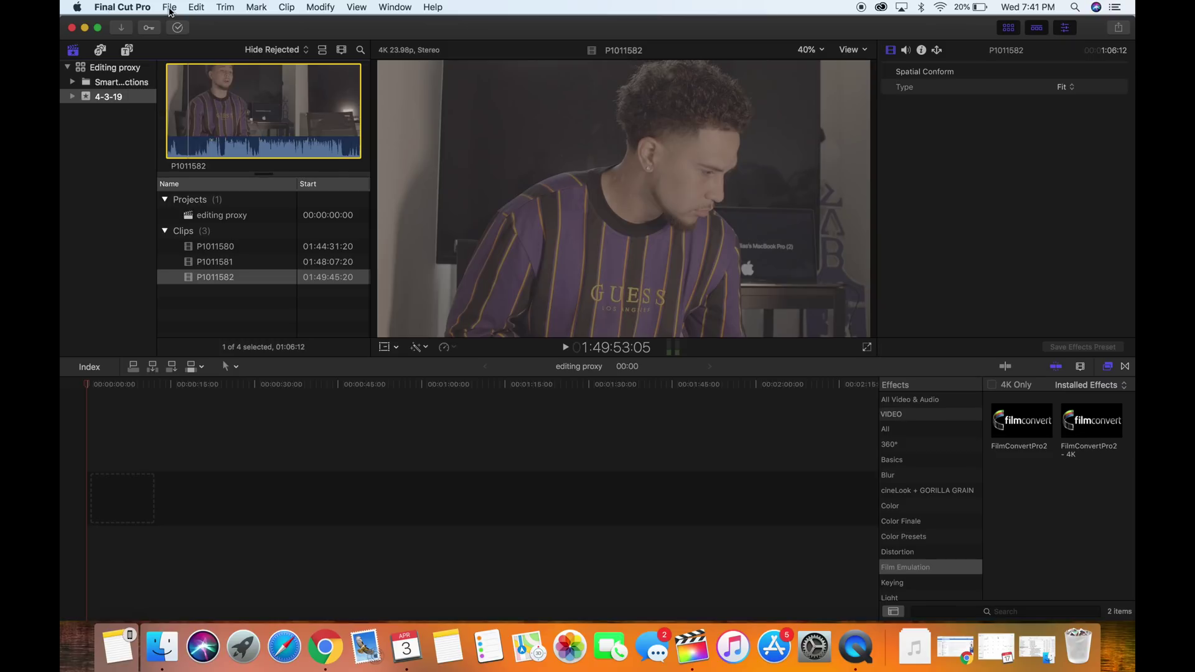
pyautogui.click(169, 8)
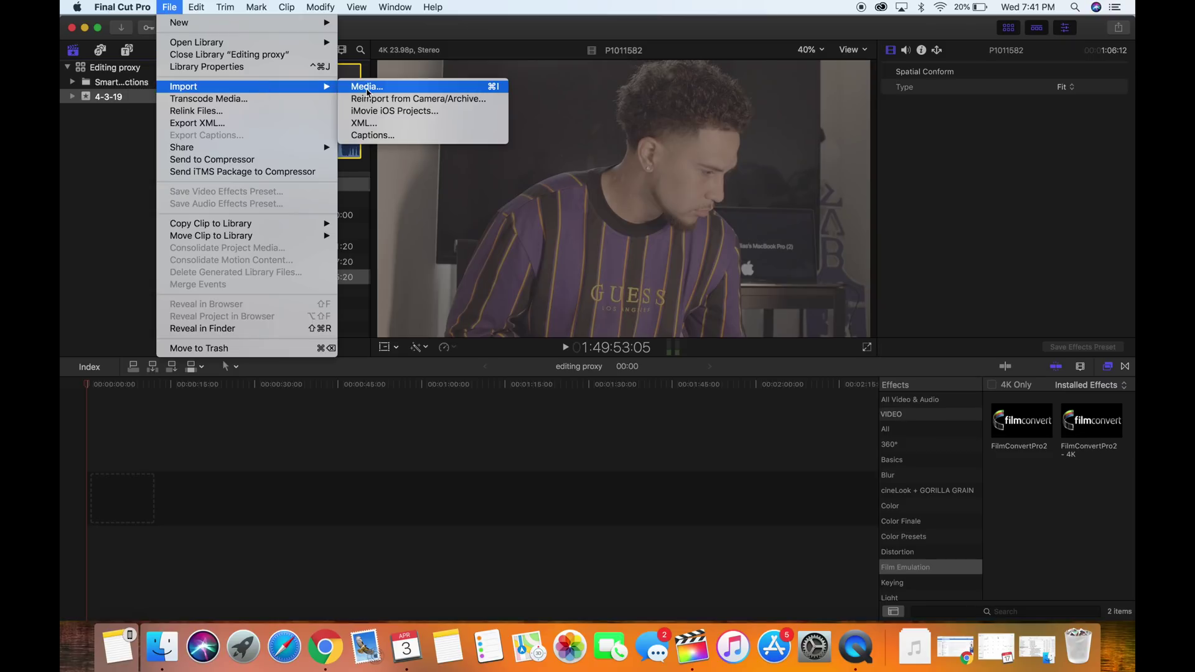
# - Open Media Import and display the LUMIX camera's 80 video clips
pyautogui.click(367, 90)
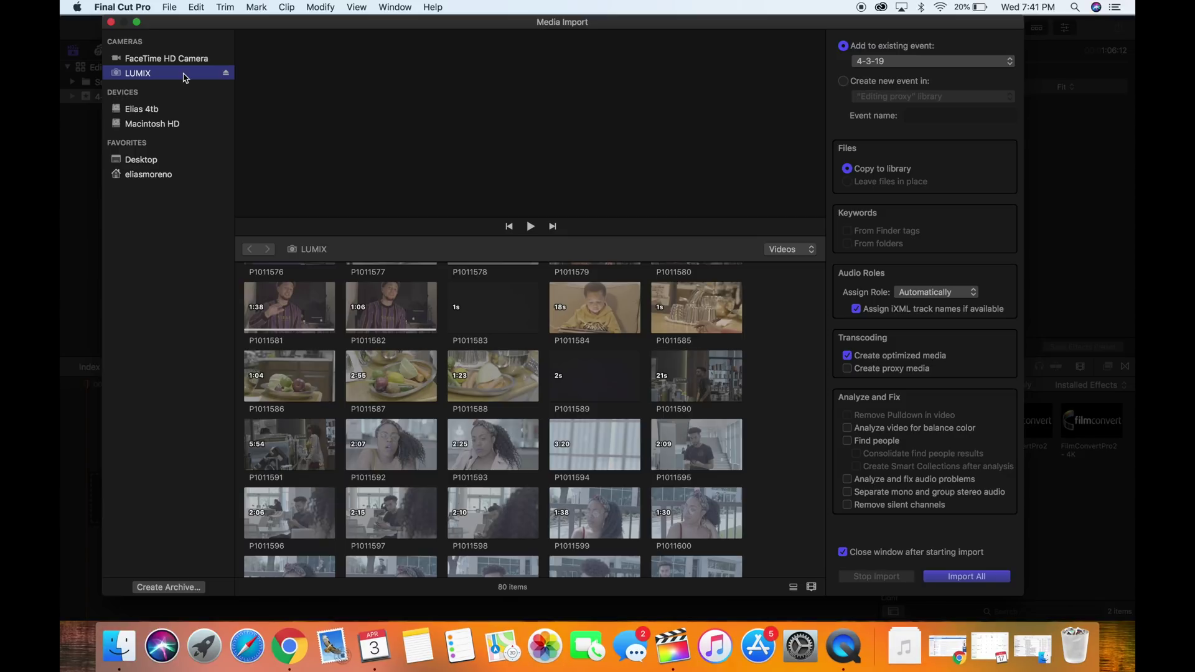
pyautogui.click(149, 175)
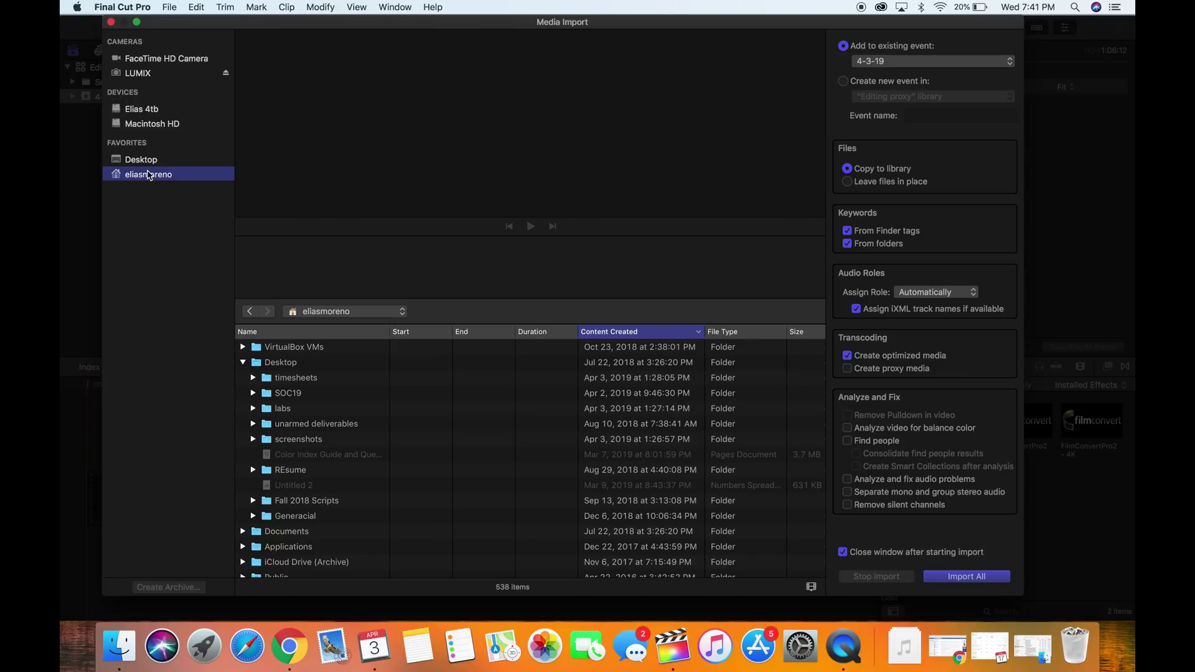
pyautogui.scroll(2, 377, 387)
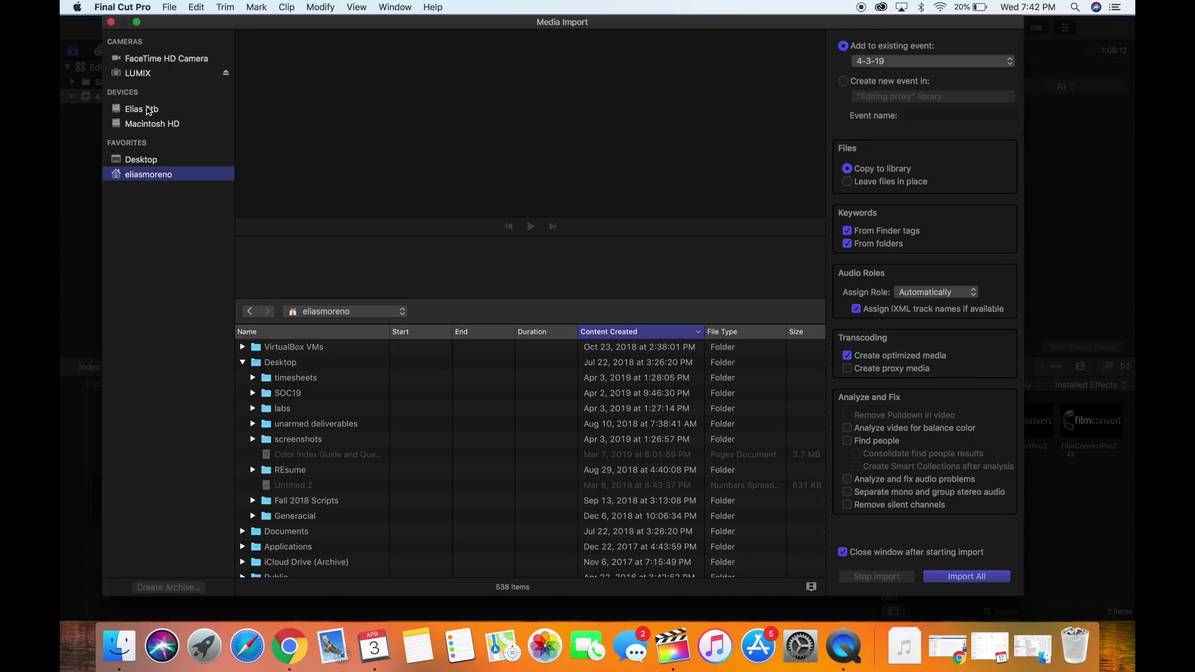
pyautogui.click(145, 74)
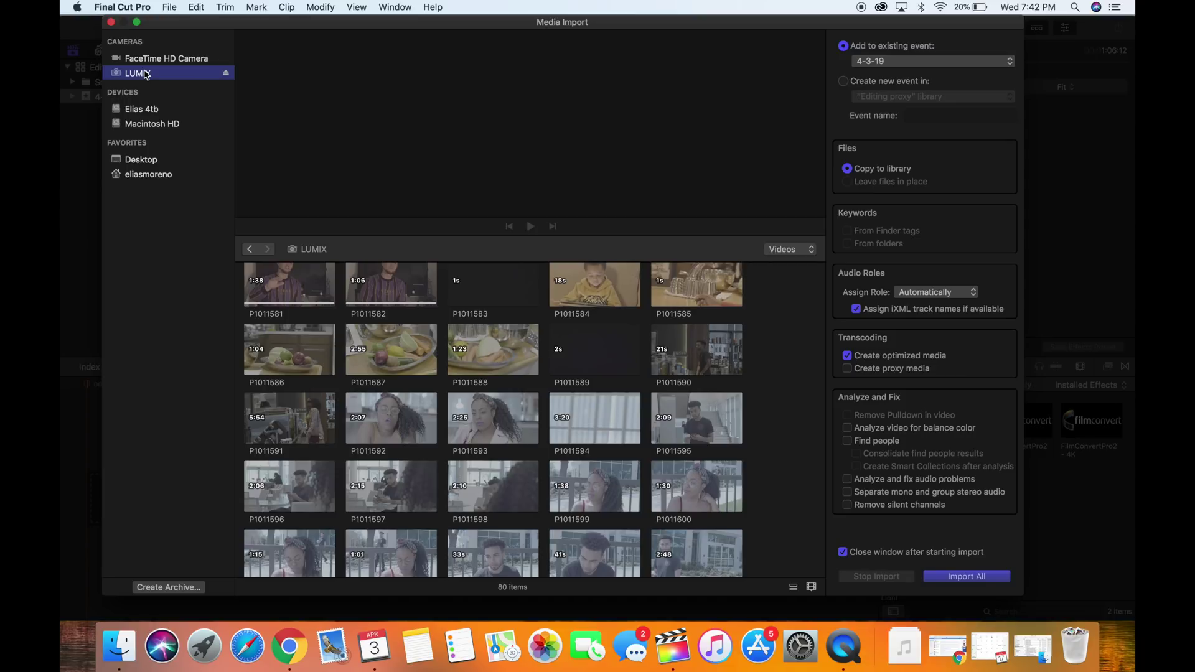
pyautogui.scroll(2, 592, 322)
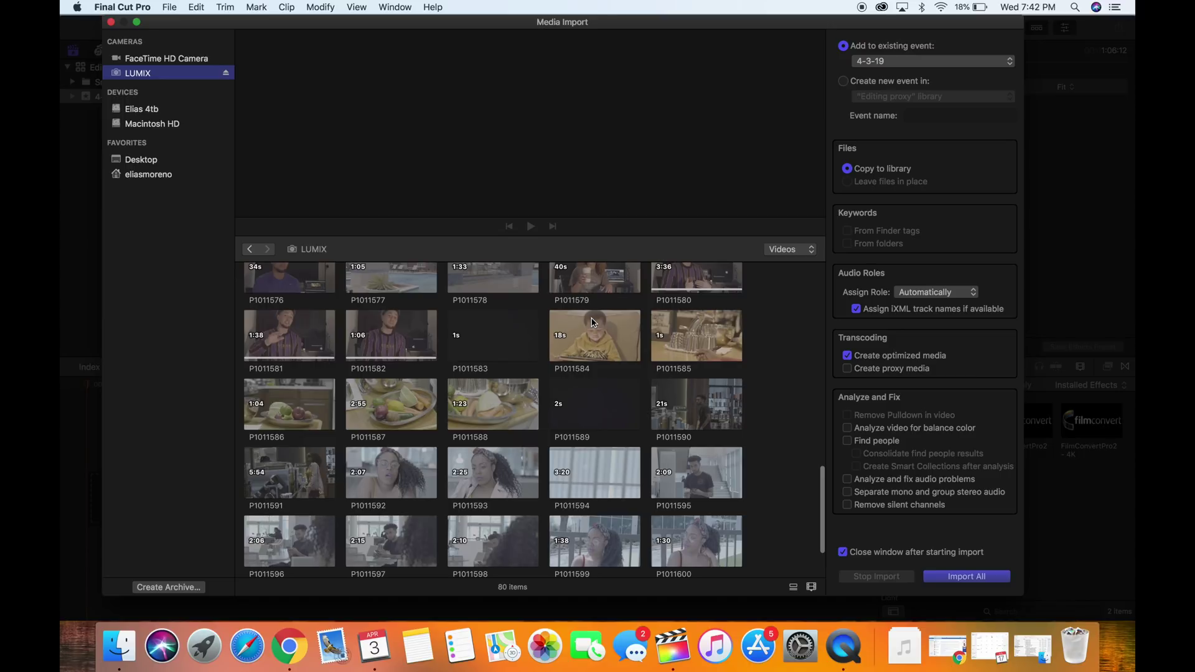
# - Select clips P1011584 and P1011595 for import with Create proxy media enabled
pyautogui.click(596, 332)
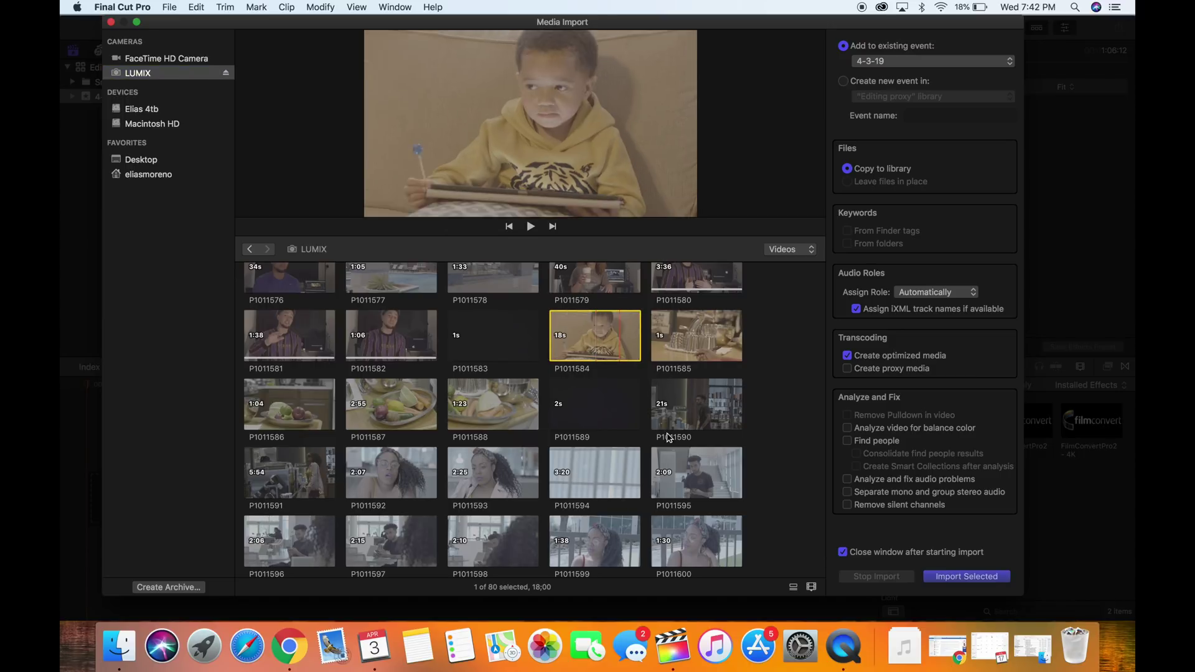
pyautogui.keyDown('super'); pyautogui.click(699, 470); pyautogui.keyUp('super')
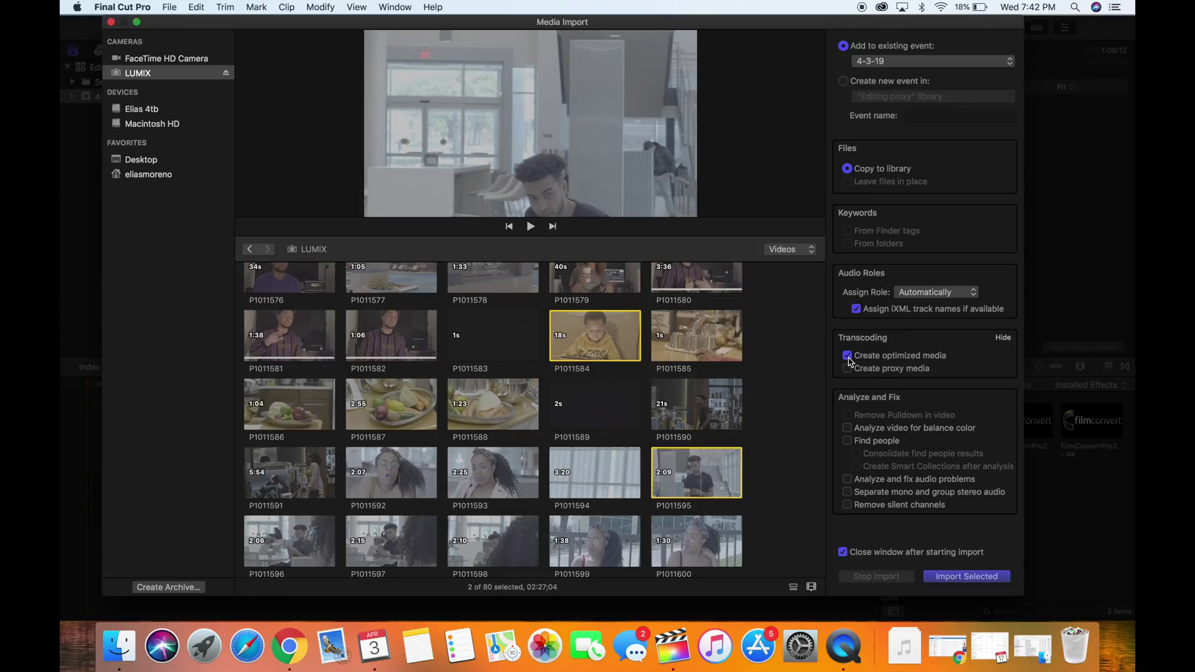
pyautogui.click(849, 369)
# - Import both clips into the 4-3-19 event and show Background Tasks progress
pyautogui.click(957, 579)
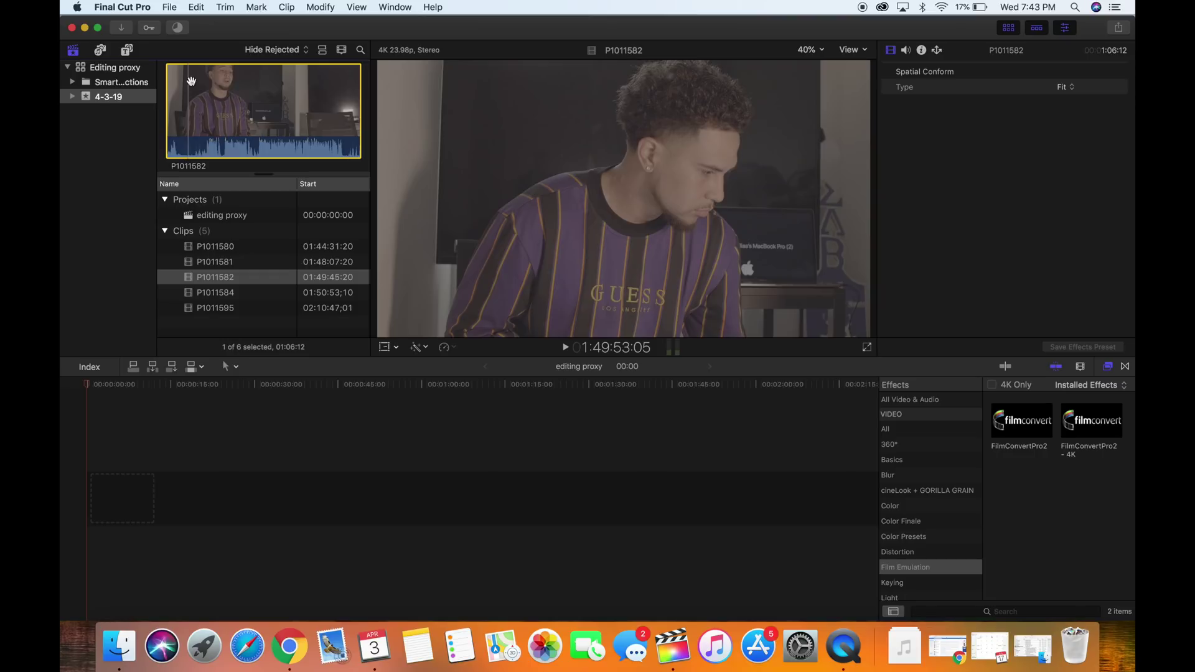
pyautogui.click(178, 28)
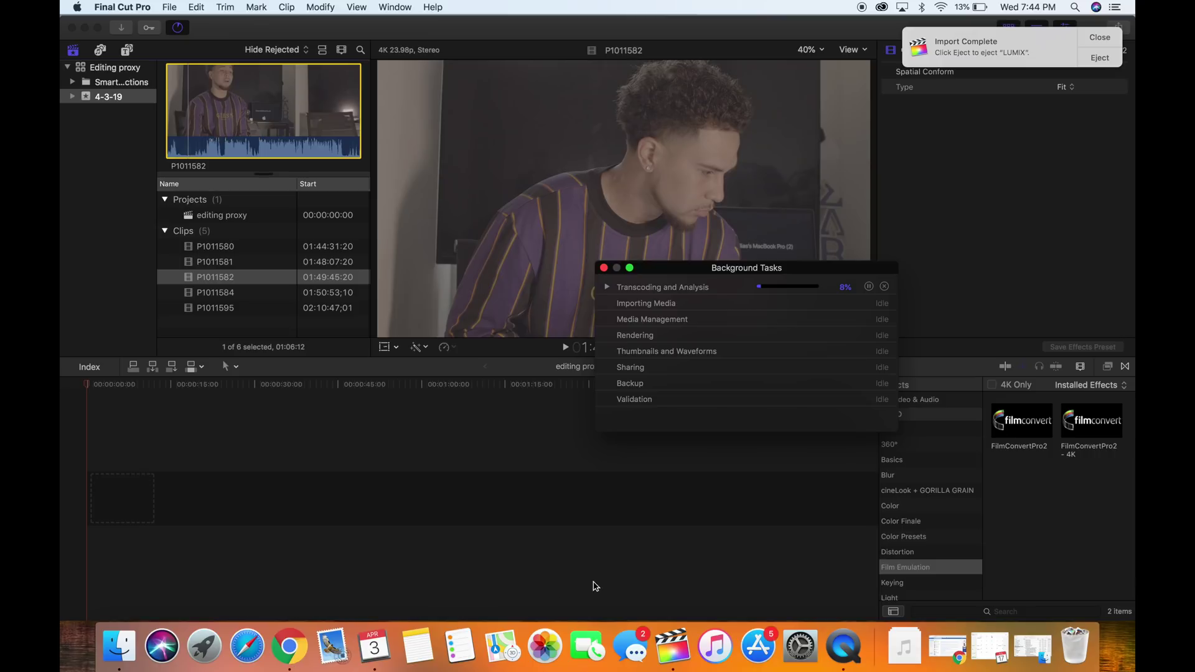
# - Quit Google Chrome and Calendar using Command-Tab and Command-Q
pyautogui.press('super+Tab')
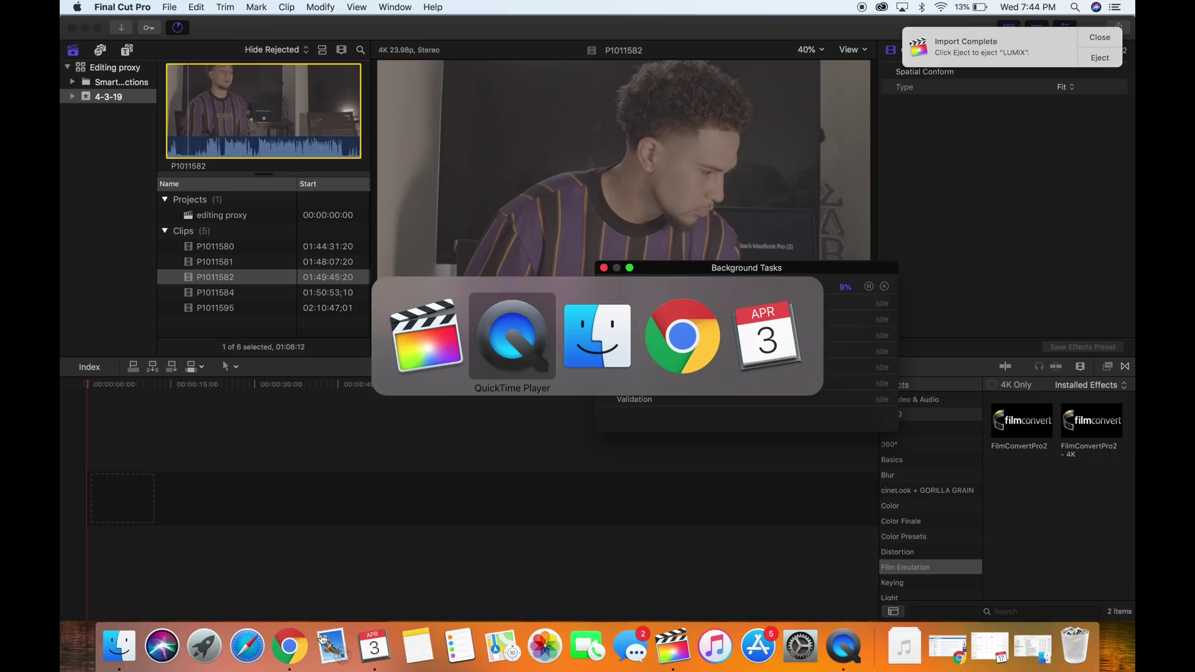
pyautogui.press('super+Tab')
pyautogui.press('super+Tab')
pyautogui.press('super+Tab')
pyautogui.press('super+Tab')
pyautogui.press('super+Tab')
pyautogui.press('super+Tab')
pyautogui.press('super+Tab')
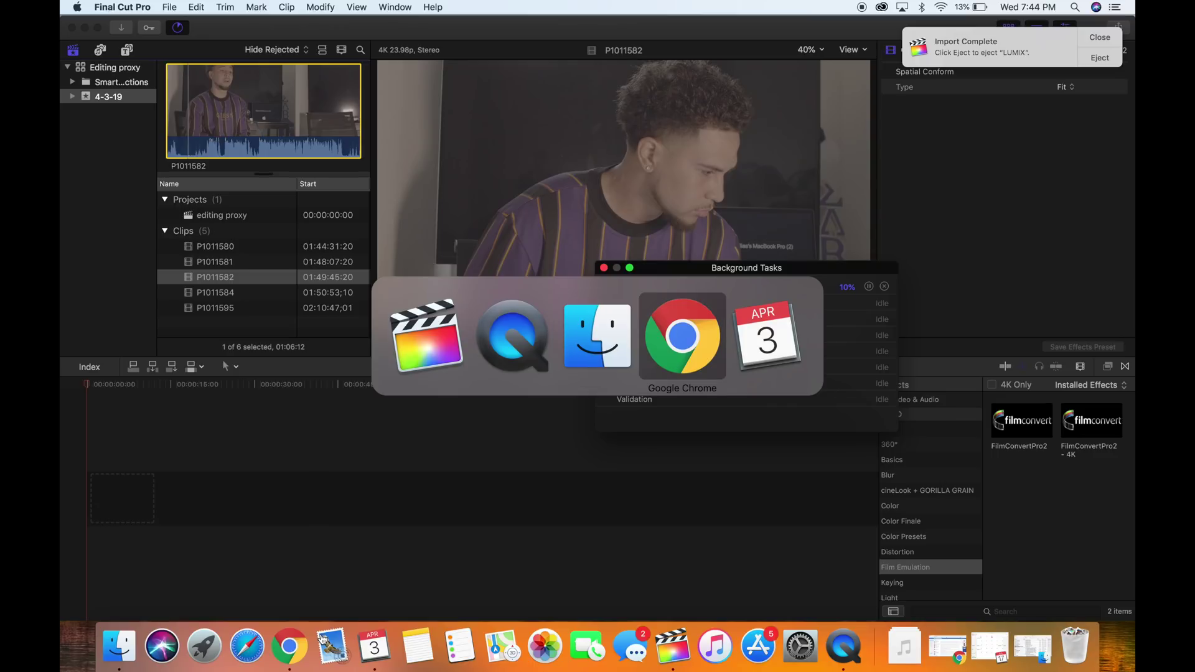
pyautogui.press('super+q')
pyautogui.press('super+Tab')
pyautogui.press('super+Tab')
pyautogui.press('super+Tab')
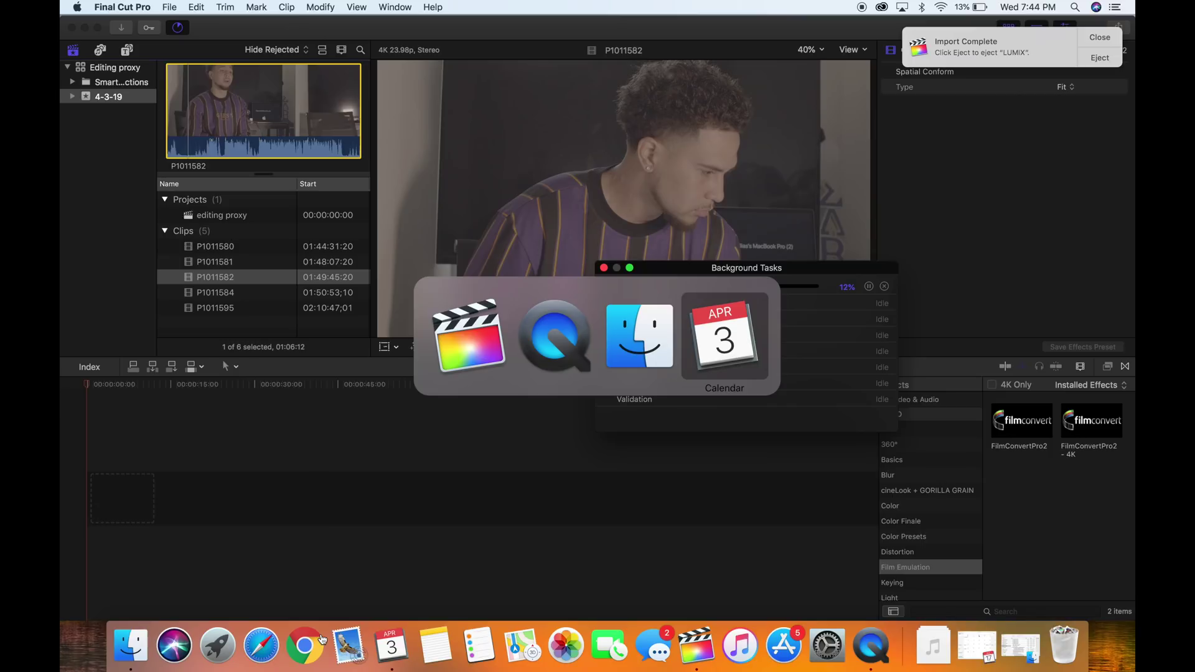
pyautogui.press('super+q')
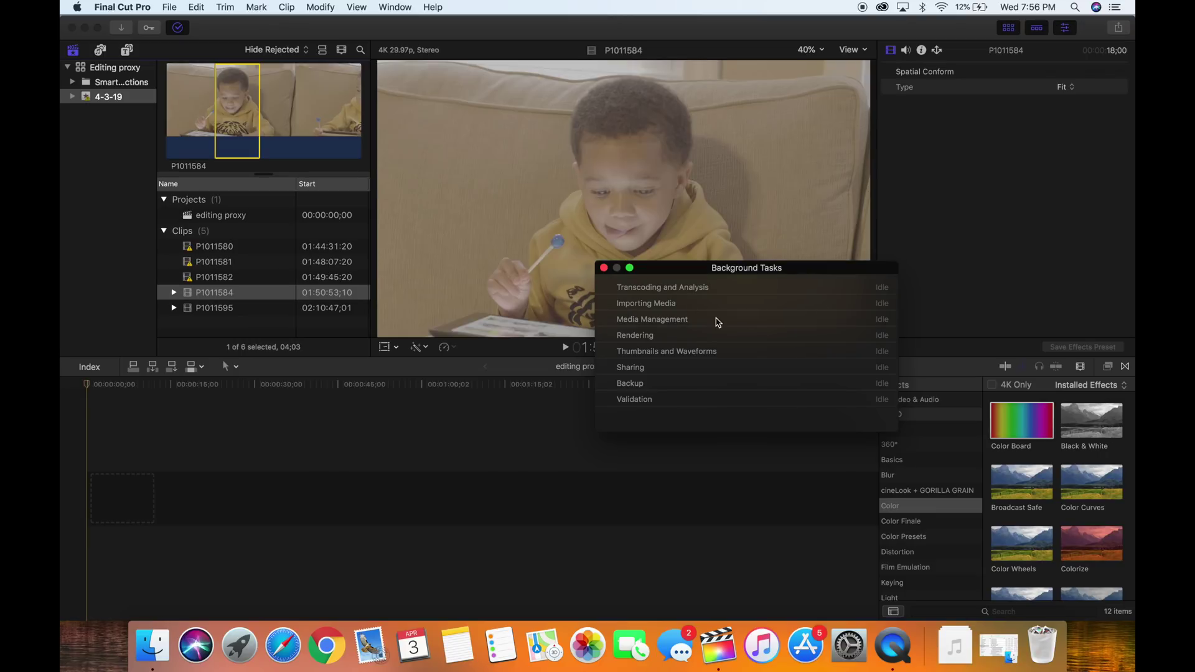
# - Close Background Tasks and inspect clips P1011580 and P1011581, which show Missing Proxy
pyautogui.click(603, 268)
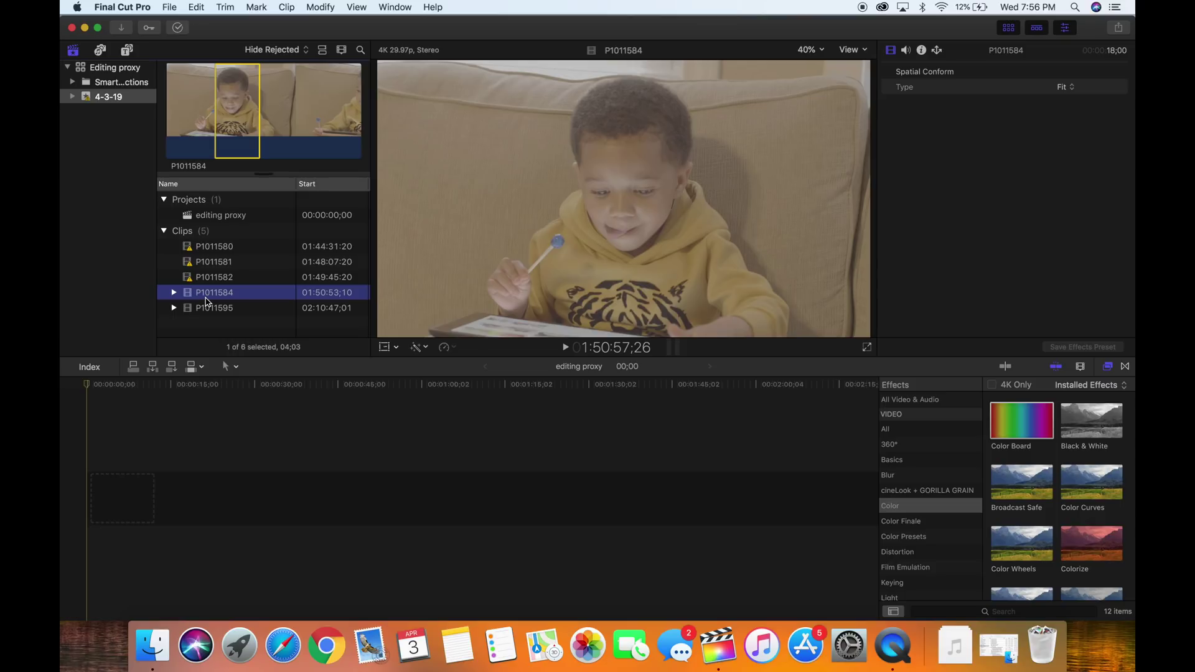
pyautogui.click(198, 248)
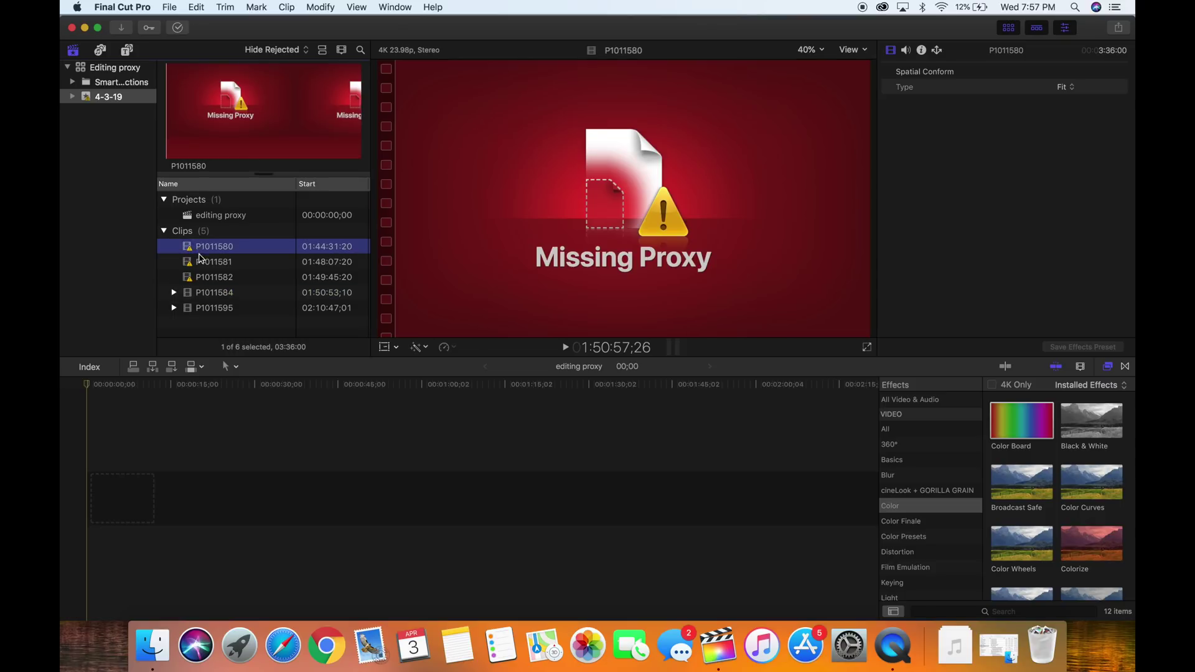
pyautogui.click(199, 263)
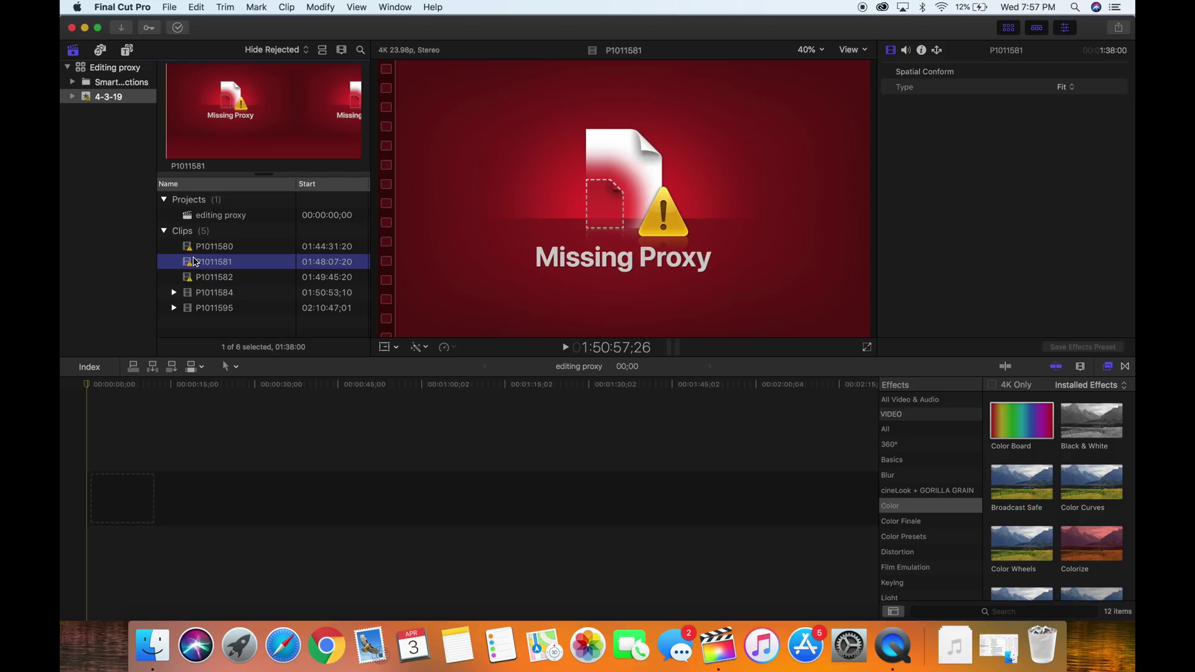
pyautogui.click(223, 250)
pyautogui.click(220, 264)
# - Switch viewer playback to Optimized/Original and step through clips P1011580 to P1011584
pyautogui.click(219, 293)
pyautogui.click(857, 52)
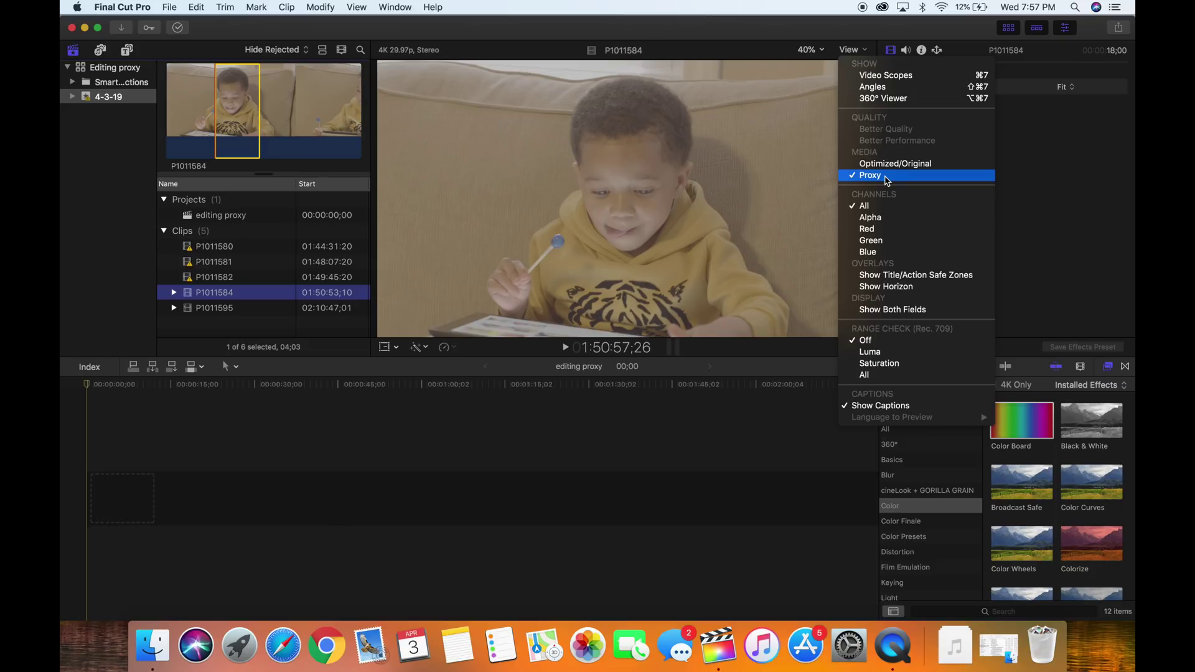
pyautogui.click(886, 165)
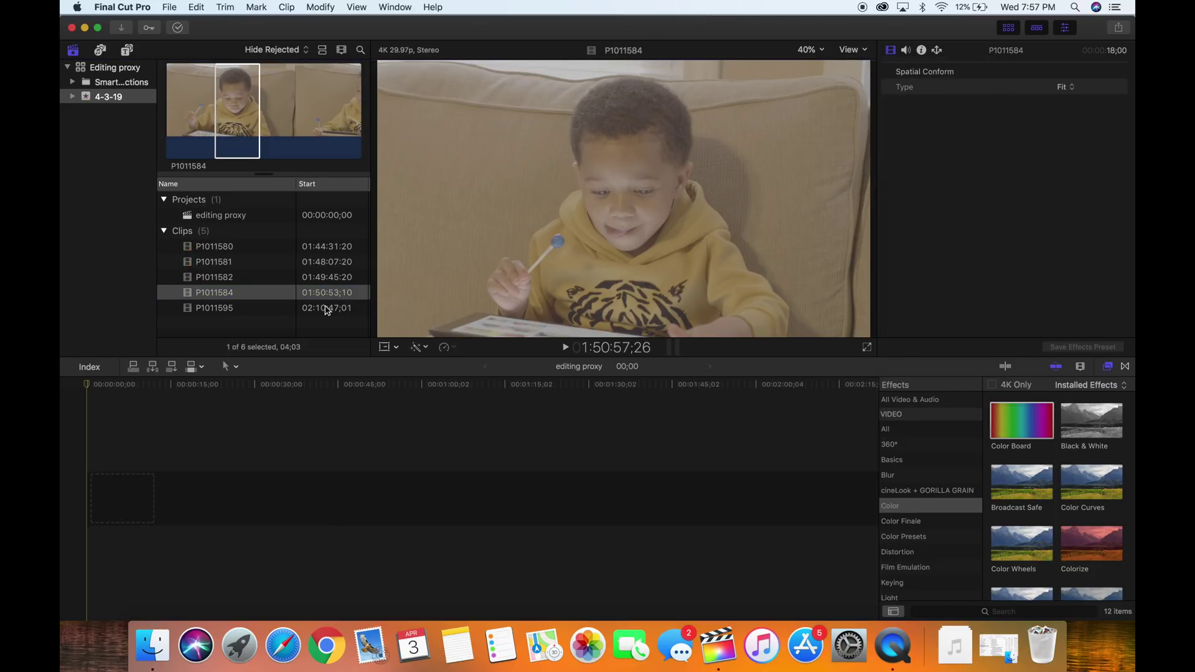
pyautogui.click(225, 277)
pyautogui.click(223, 266)
pyautogui.press('Up')
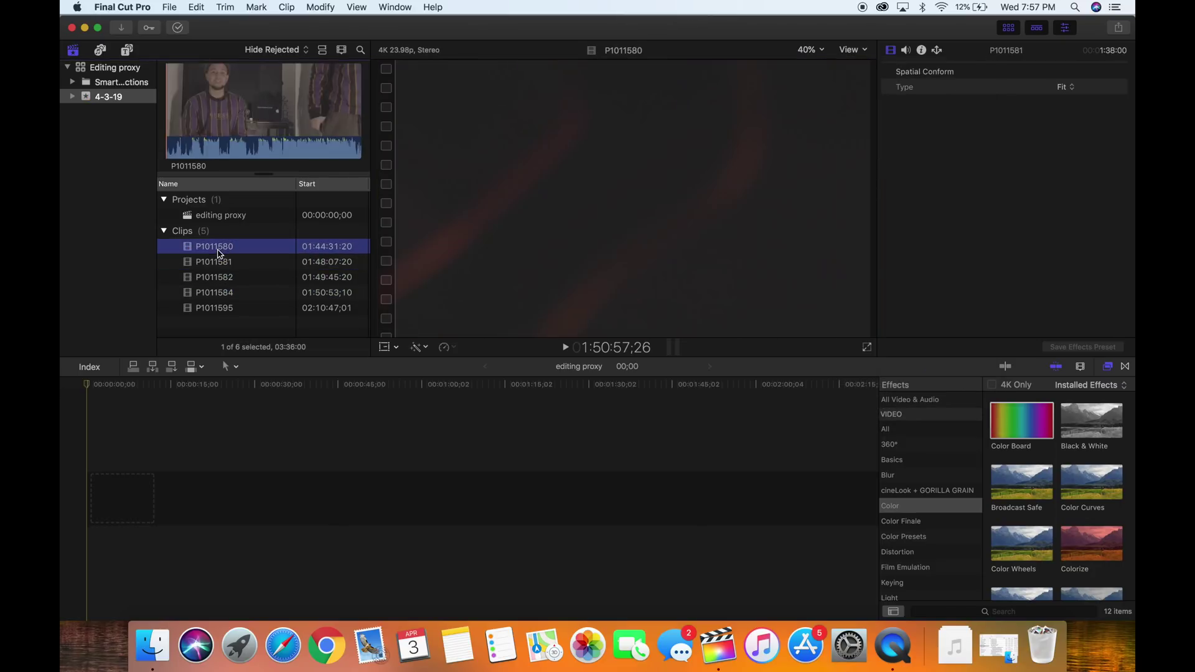
pyautogui.click(219, 280)
pyautogui.click(216, 293)
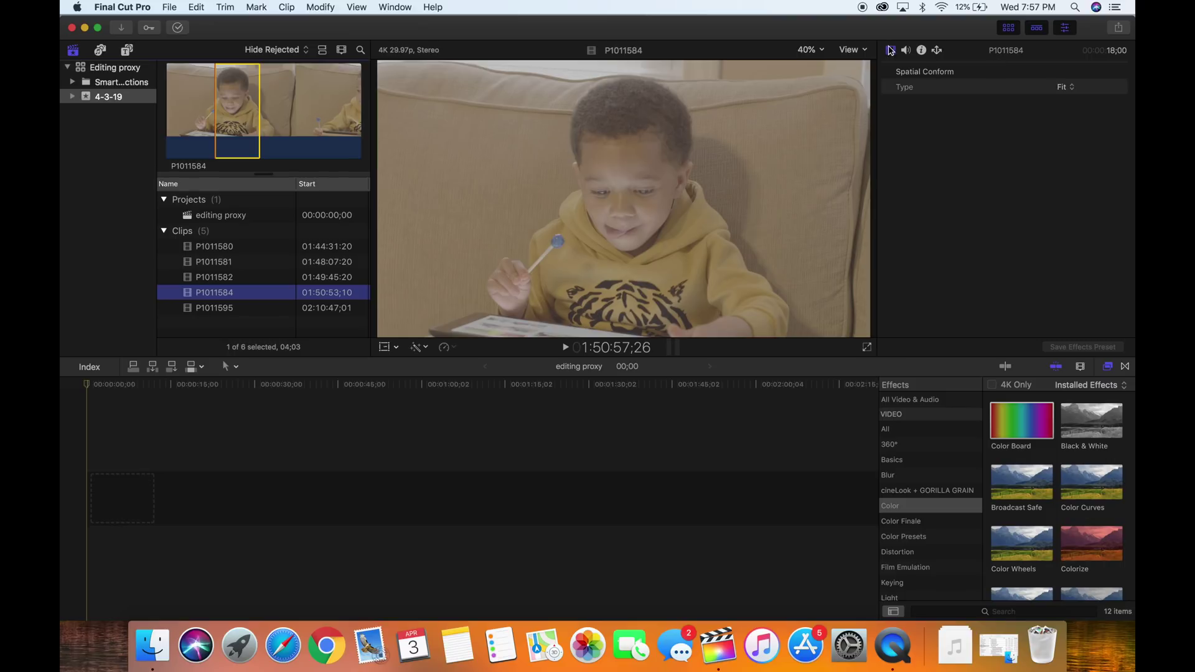
# - Return viewer playback to Proxy media with P1011584 selected
pyautogui.click(851, 49)
pyautogui.click(870, 177)
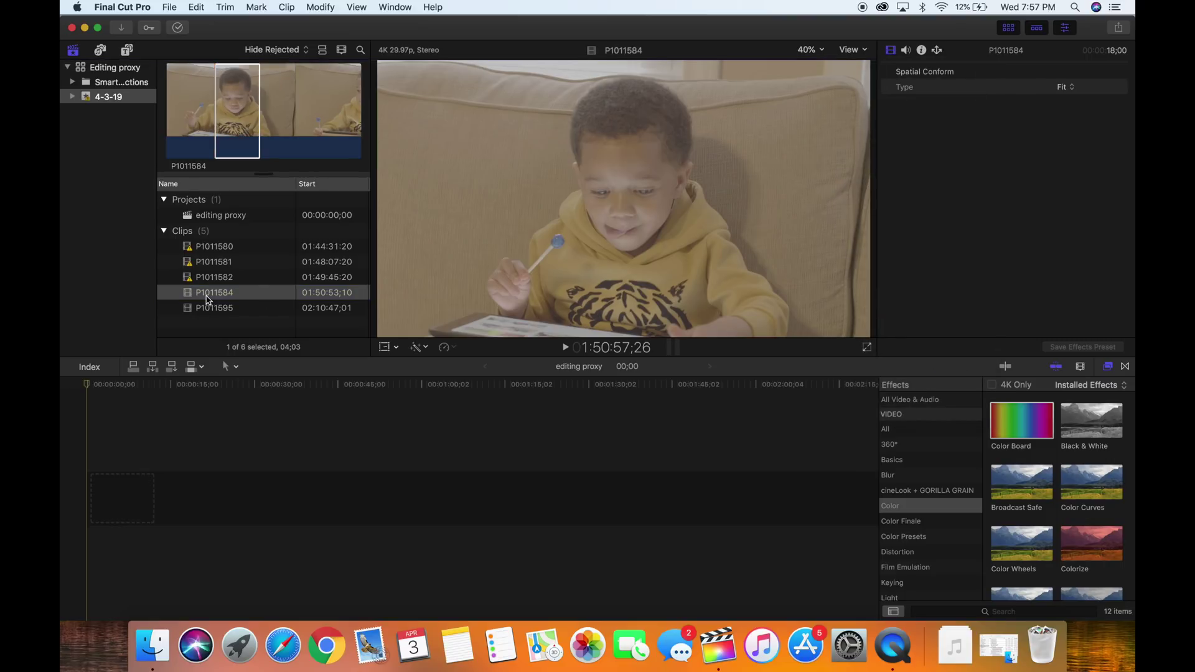
pyautogui.click(212, 128)
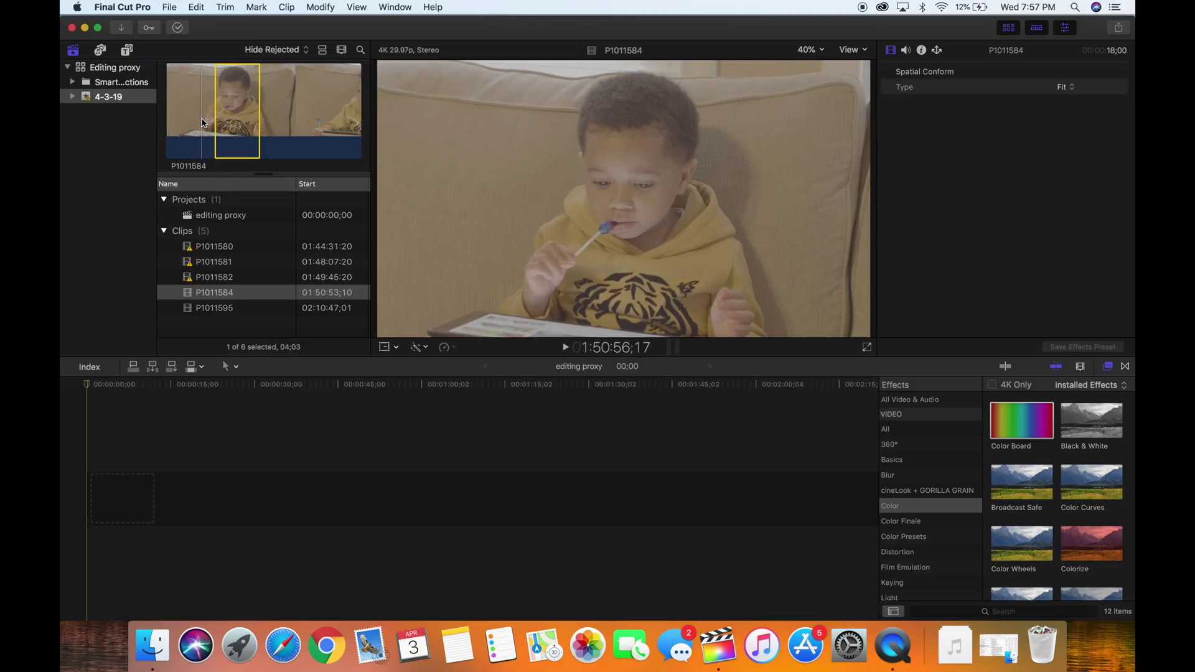
# - Mark a range in P1011584 and place it in the empty timeline
pyautogui.moveTo(211, 121); pyautogui.dragTo(208, 124)
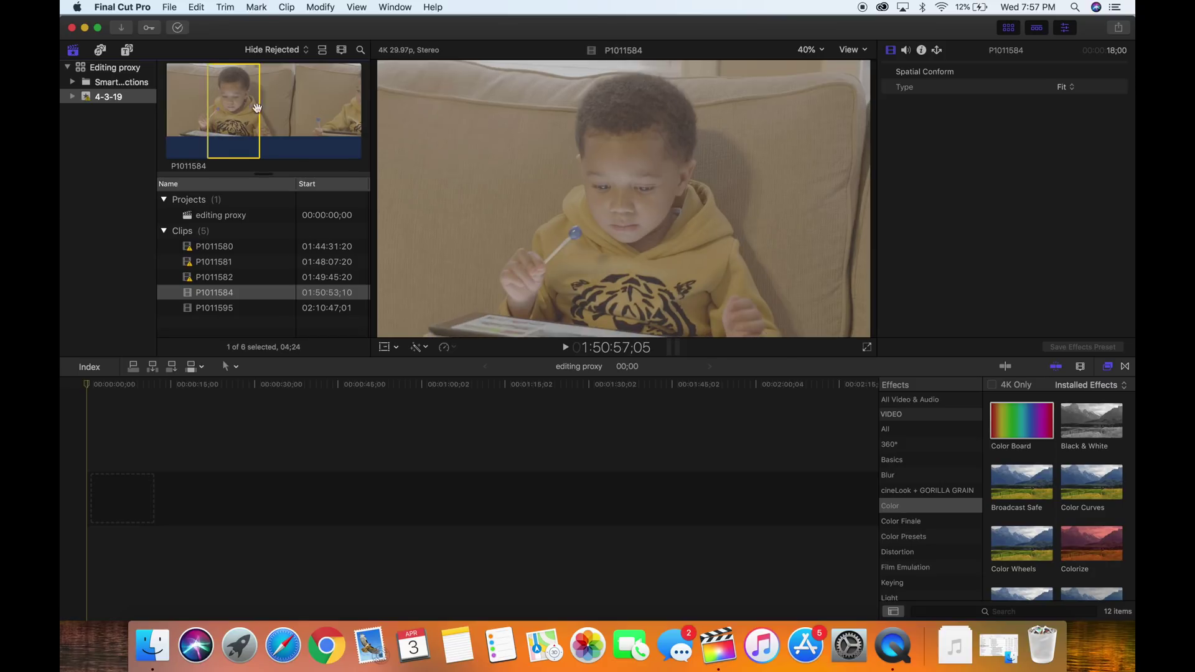
pyautogui.press('o')
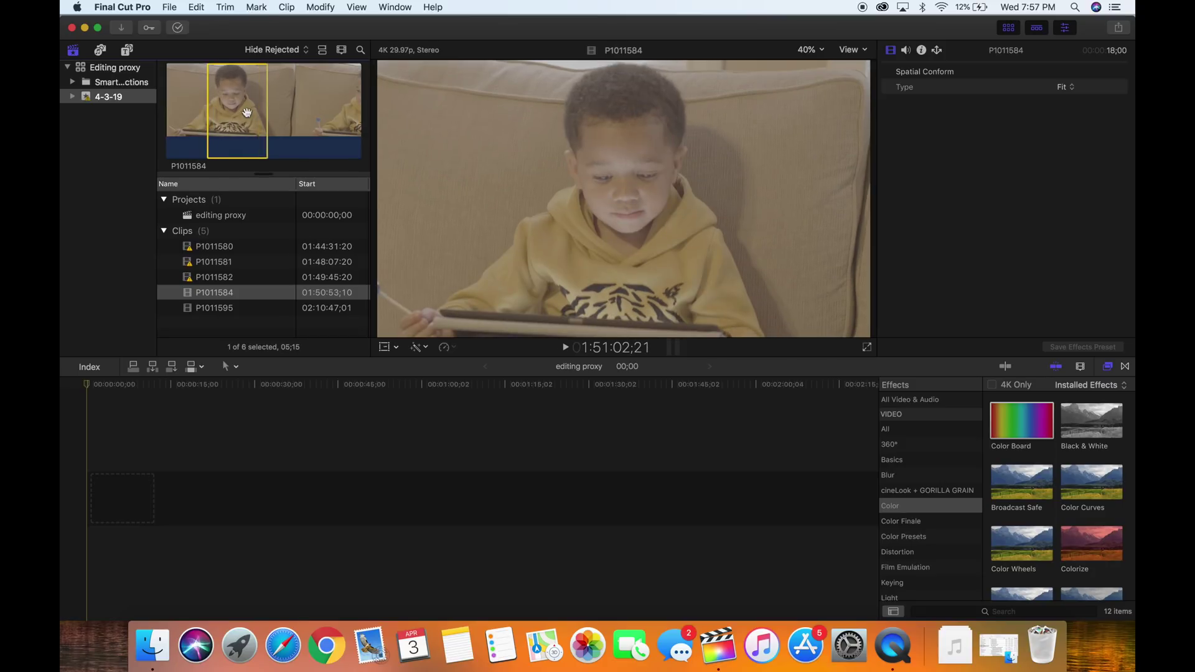
pyautogui.moveTo(246, 114); pyautogui.dragTo(193, 512)
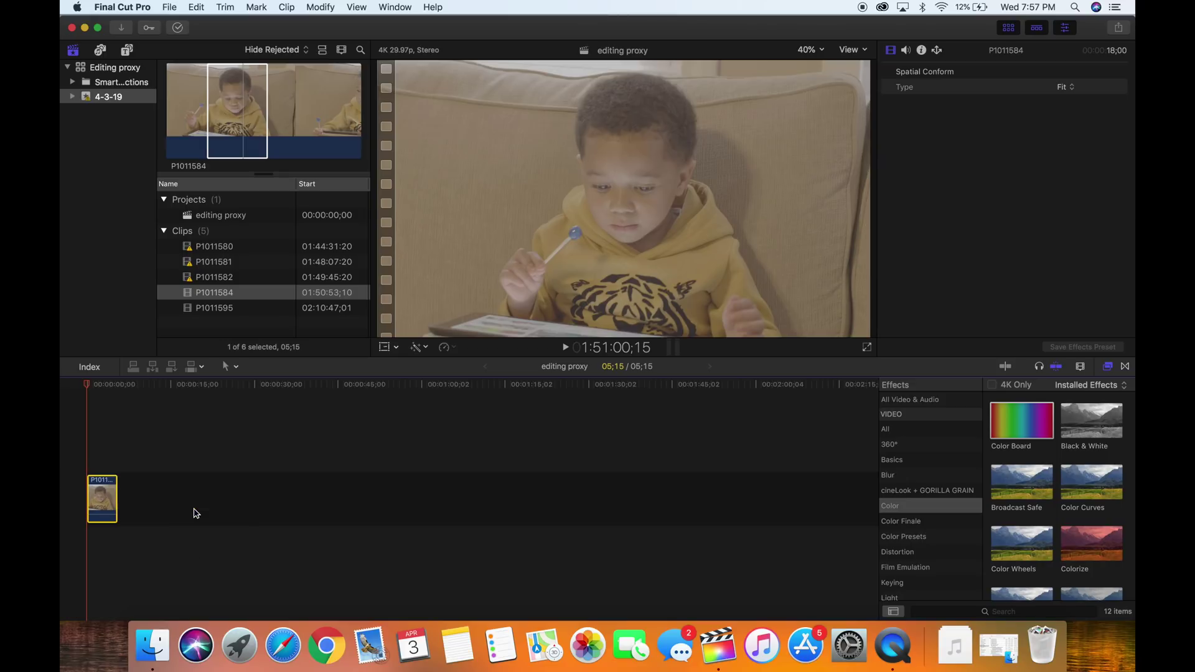
# - Mark a range in P1011595 and append it after P1011584, making the project 37;08
pyautogui.click(226, 311)
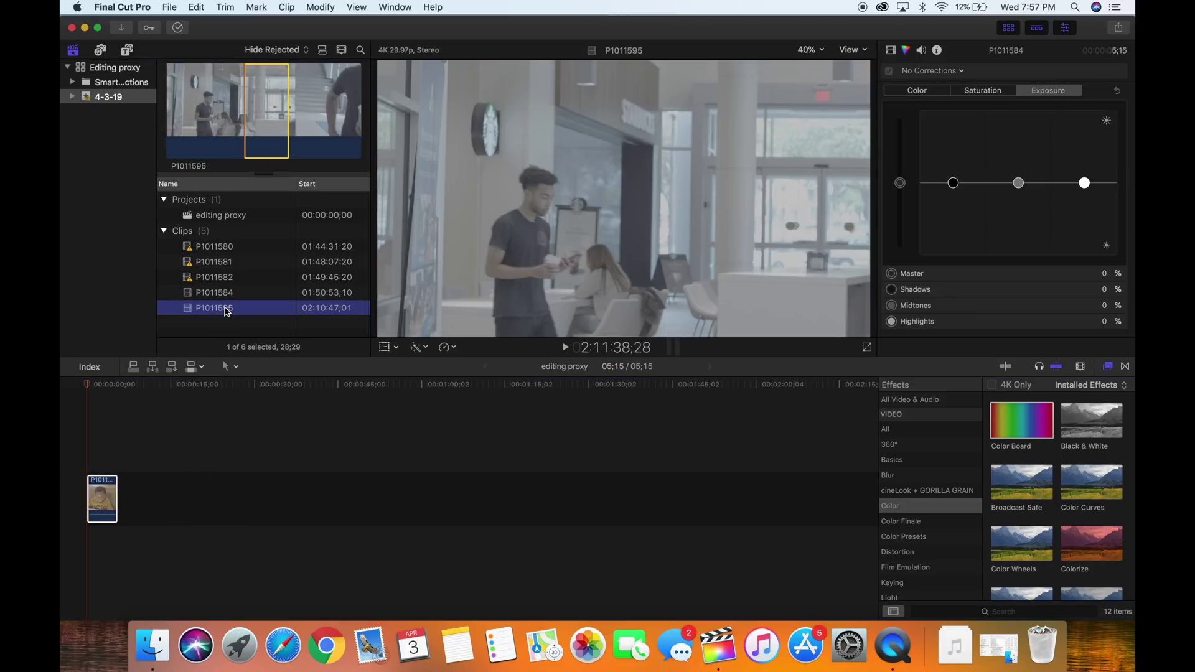
pyautogui.click(244, 130)
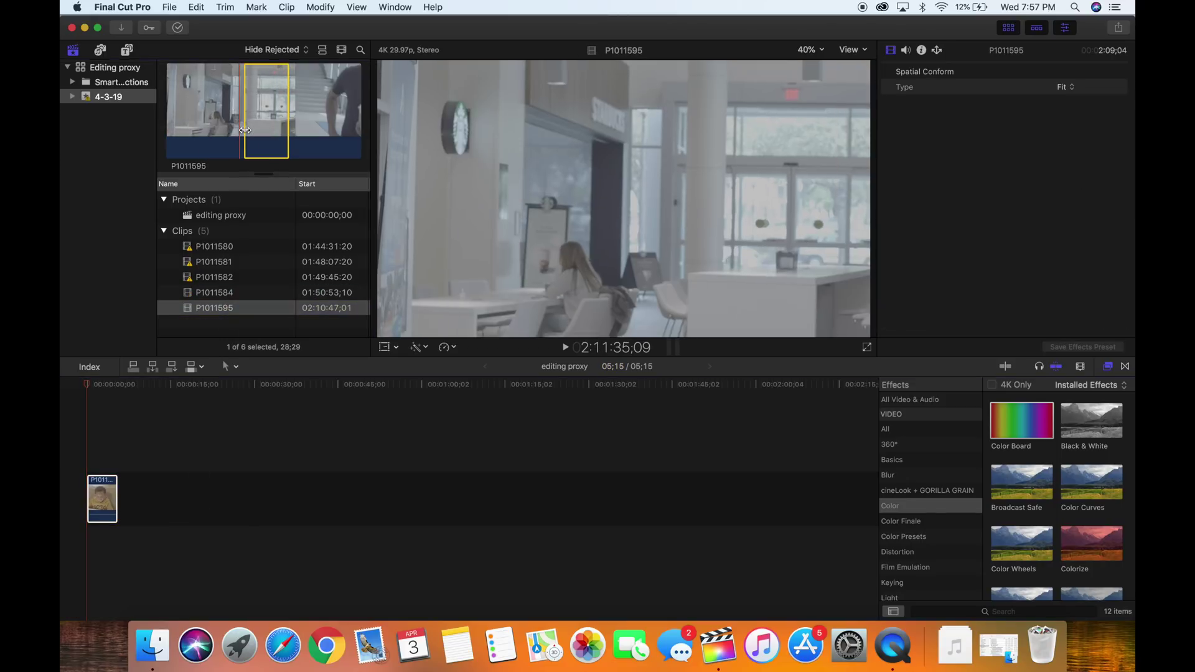
pyautogui.press('Down')
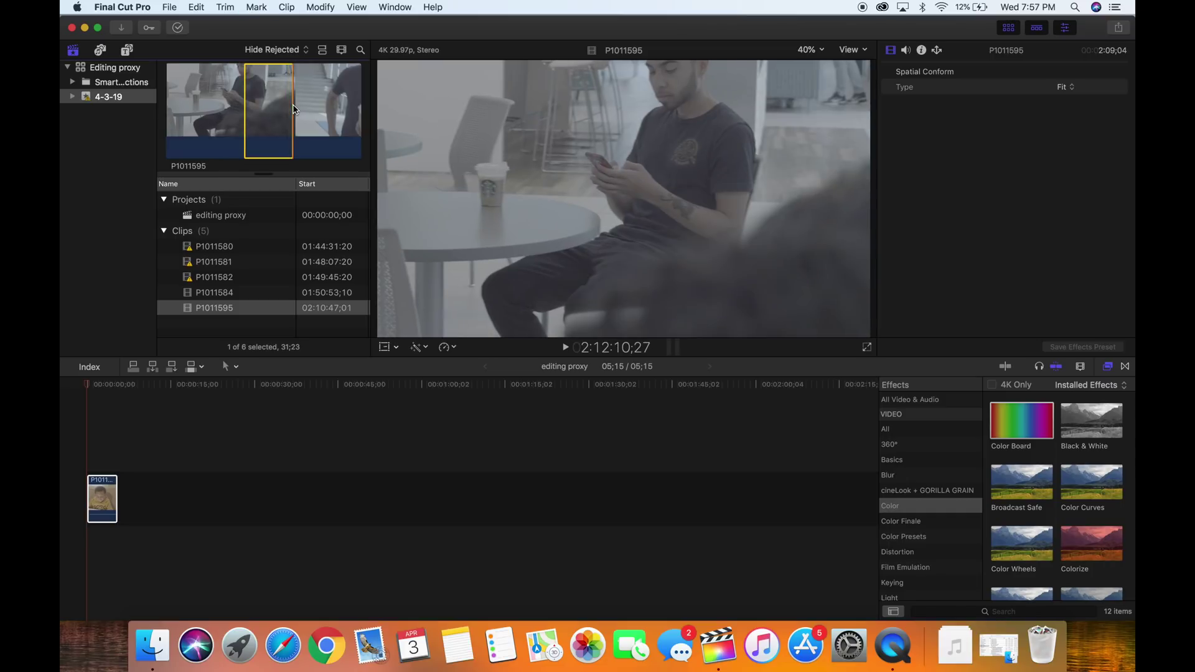
pyautogui.moveTo(293, 104); pyautogui.dragTo(183, 503)
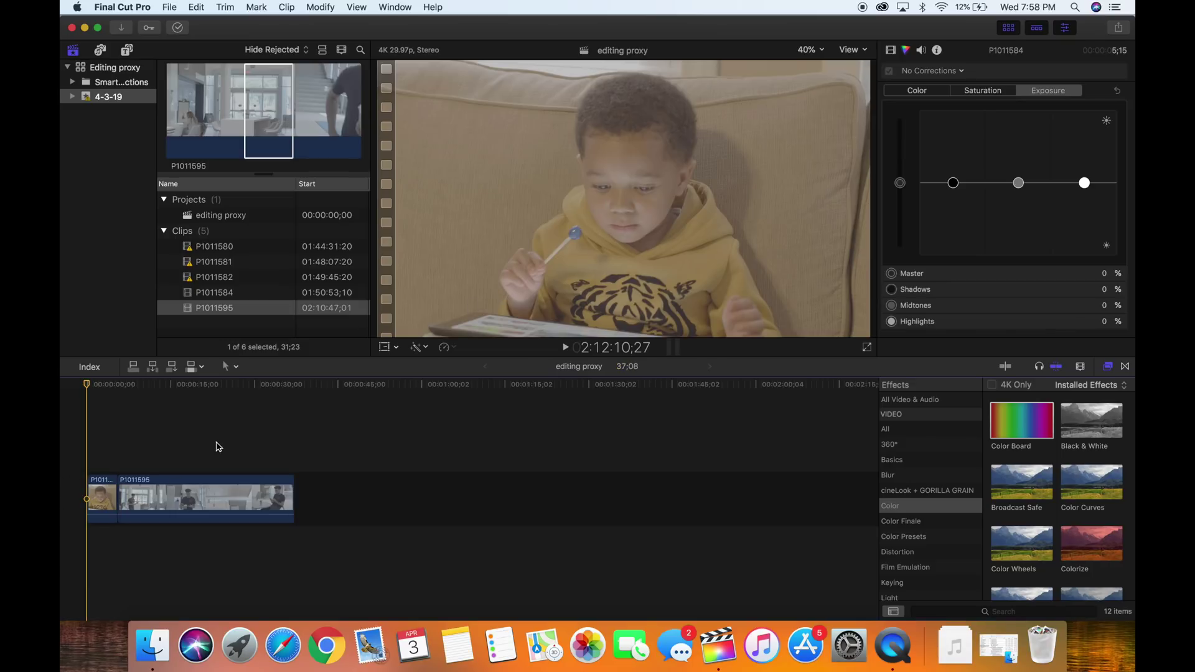
pyautogui.click(852, 51)
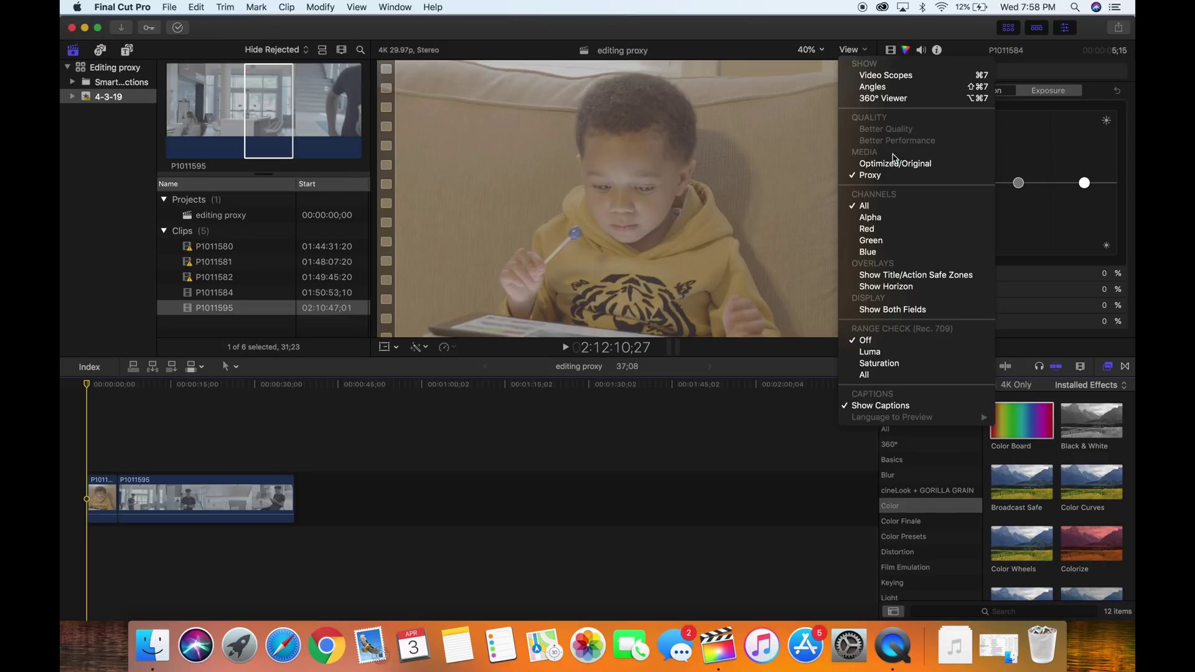
pyautogui.click(890, 165)
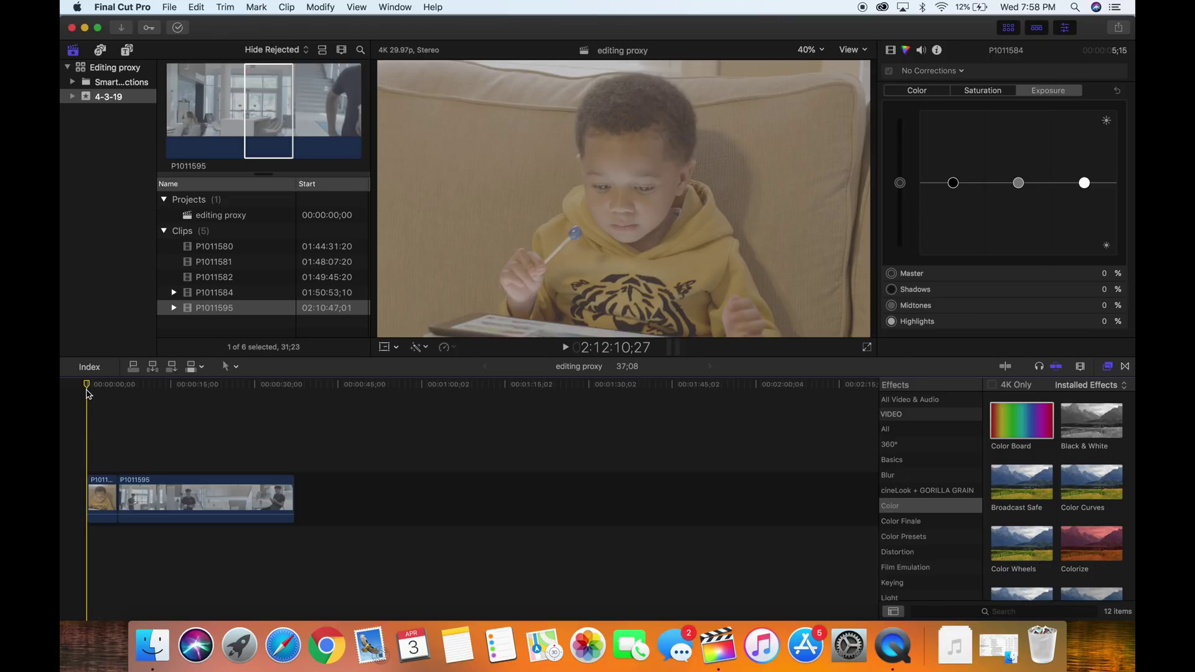
pyautogui.press('space')
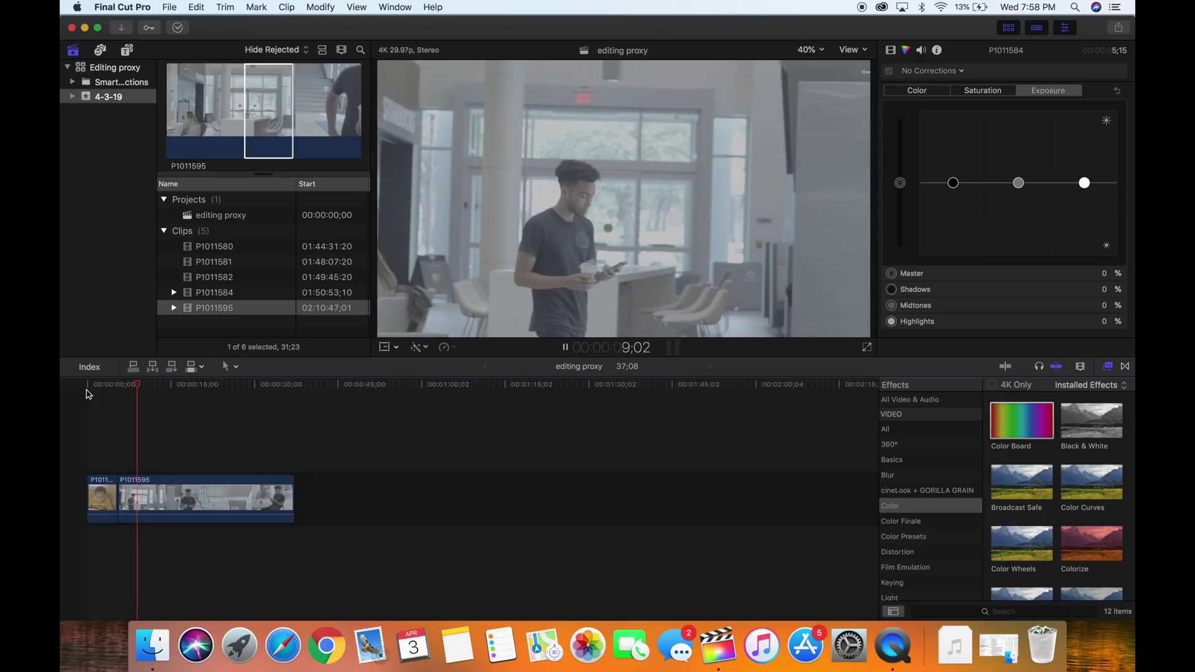
pyautogui.press('space')
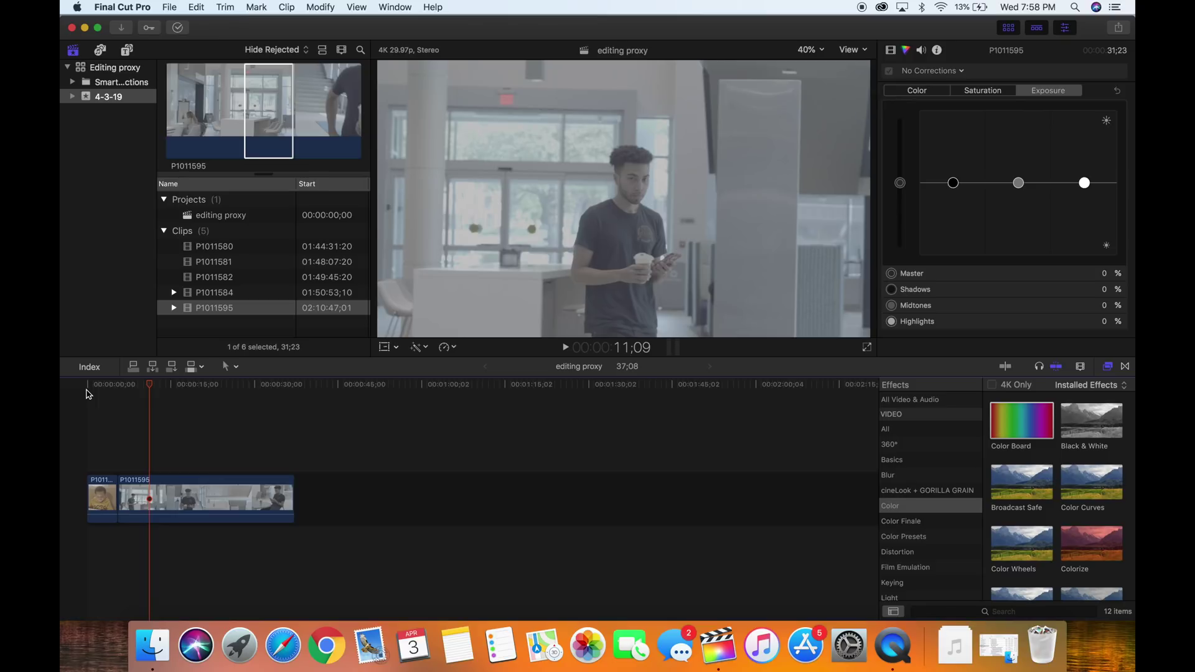
pyautogui.click(159, 491)
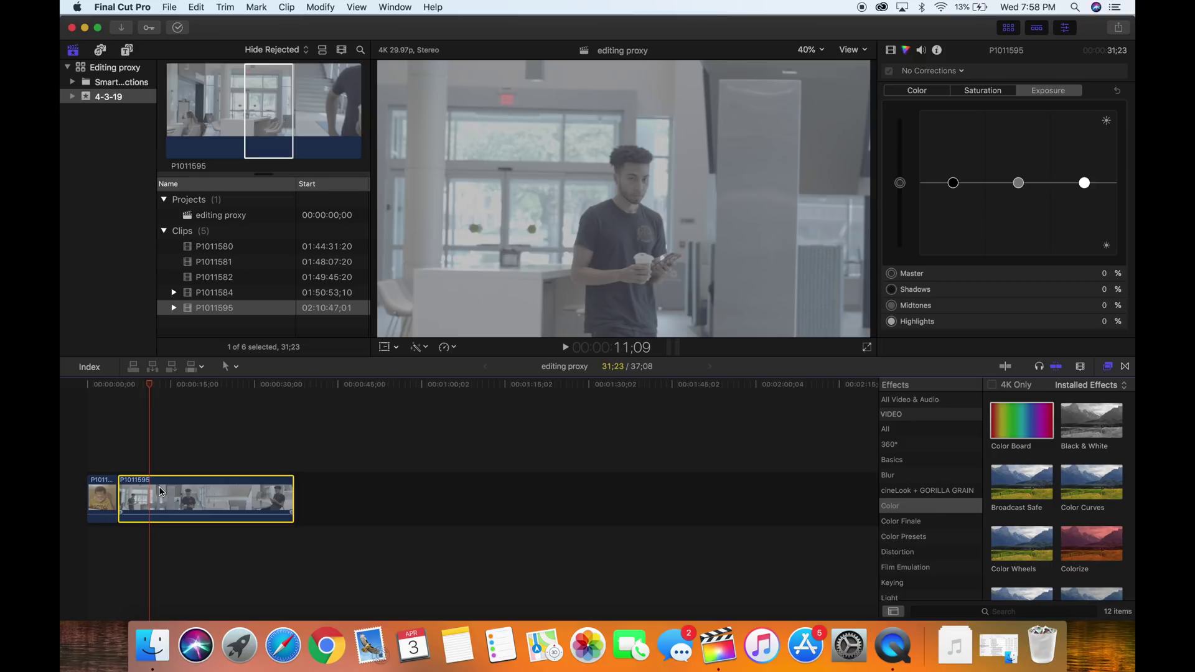
pyautogui.click(862, 49)
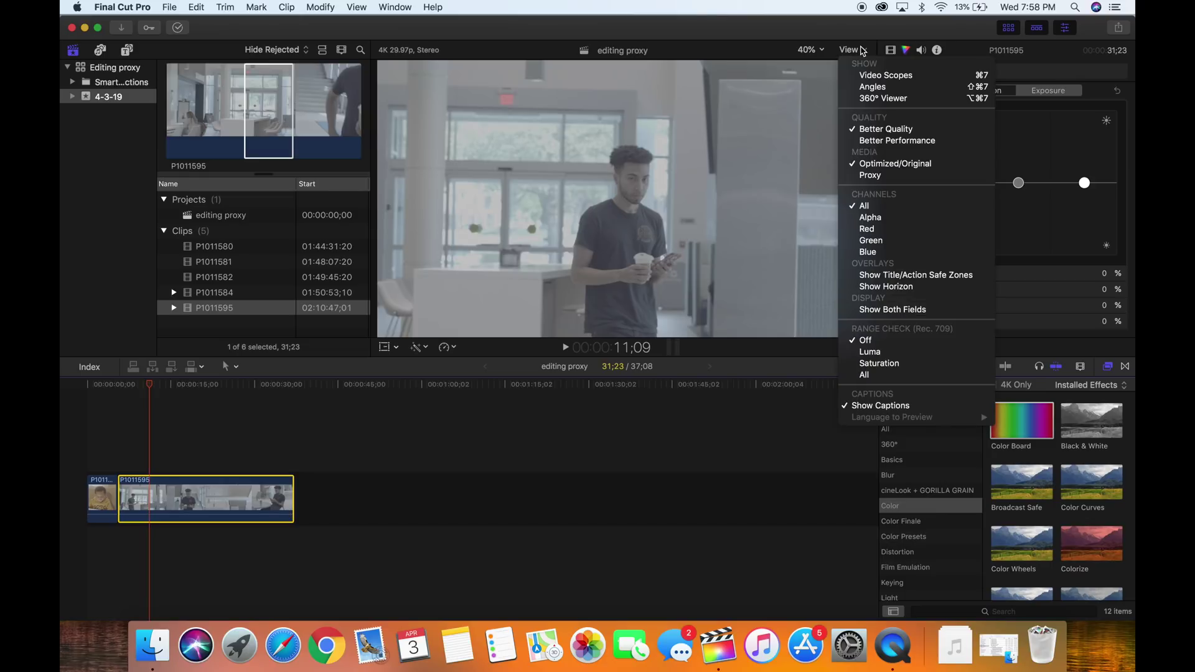
pyautogui.click(871, 164)
pyautogui.click(862, 51)
pyautogui.click(870, 175)
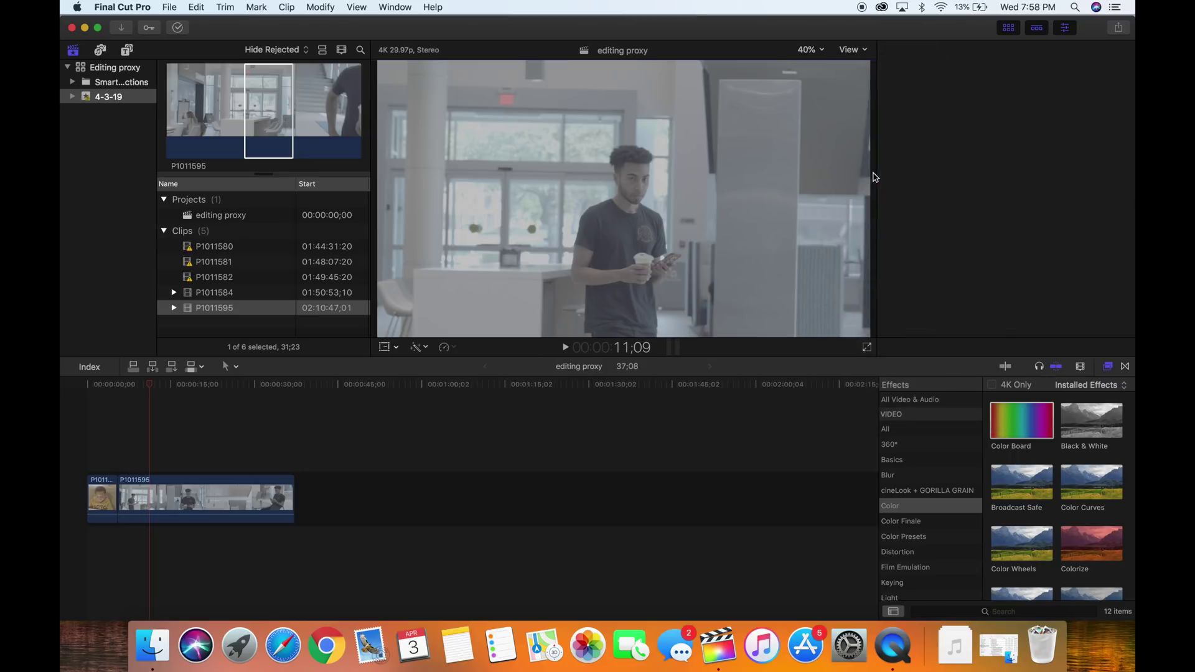
pyautogui.click(848, 49)
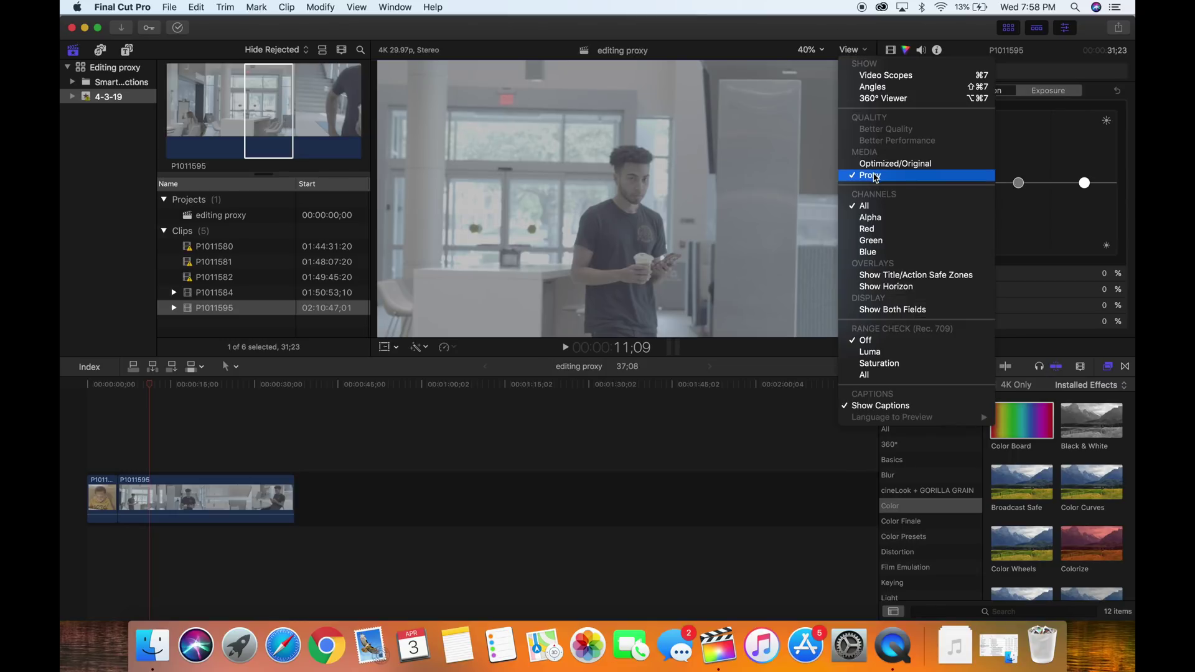
pyautogui.click(876, 177)
pyautogui.press('Home')
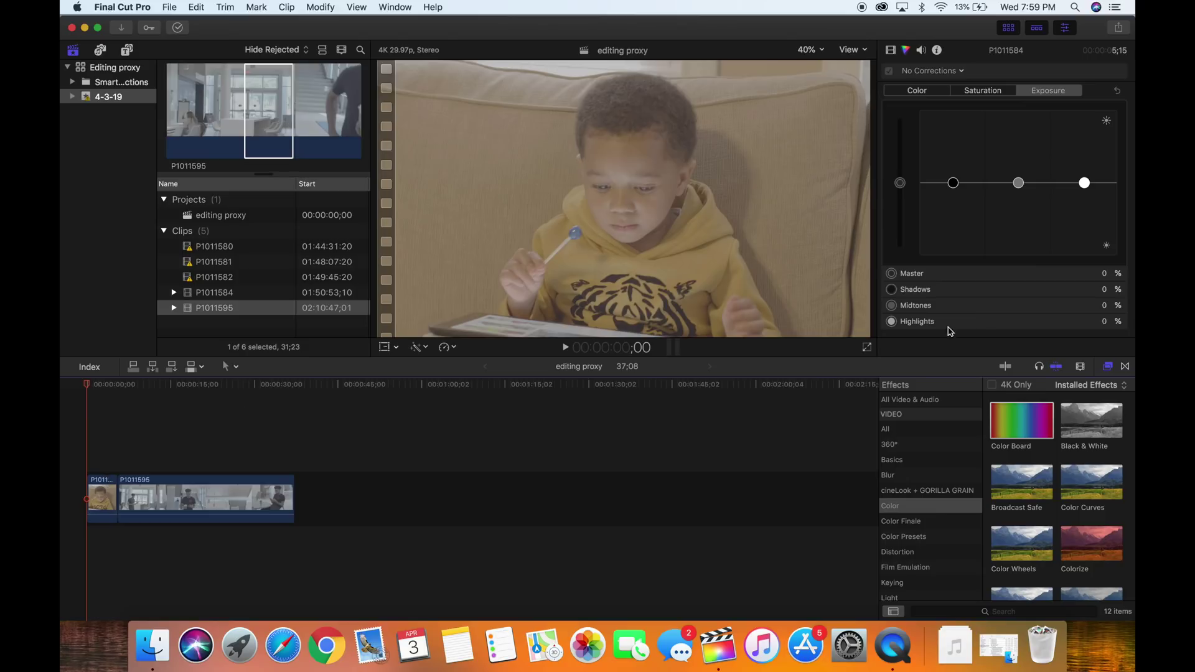
pyautogui.click(1124, 367)
# - Apply the Color Board effect from the Color category to boy clip P1011584
pyautogui.click(900, 492)
pyautogui.click(898, 506)
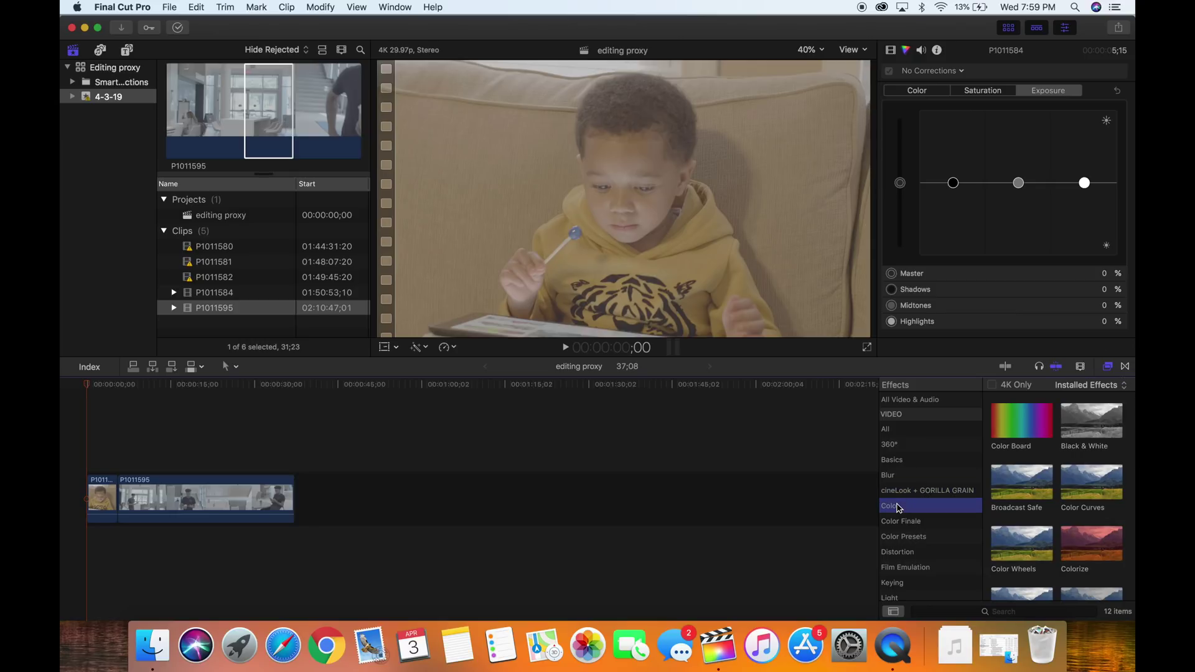
pyautogui.moveTo(1022, 426); pyautogui.dragTo(105, 499)
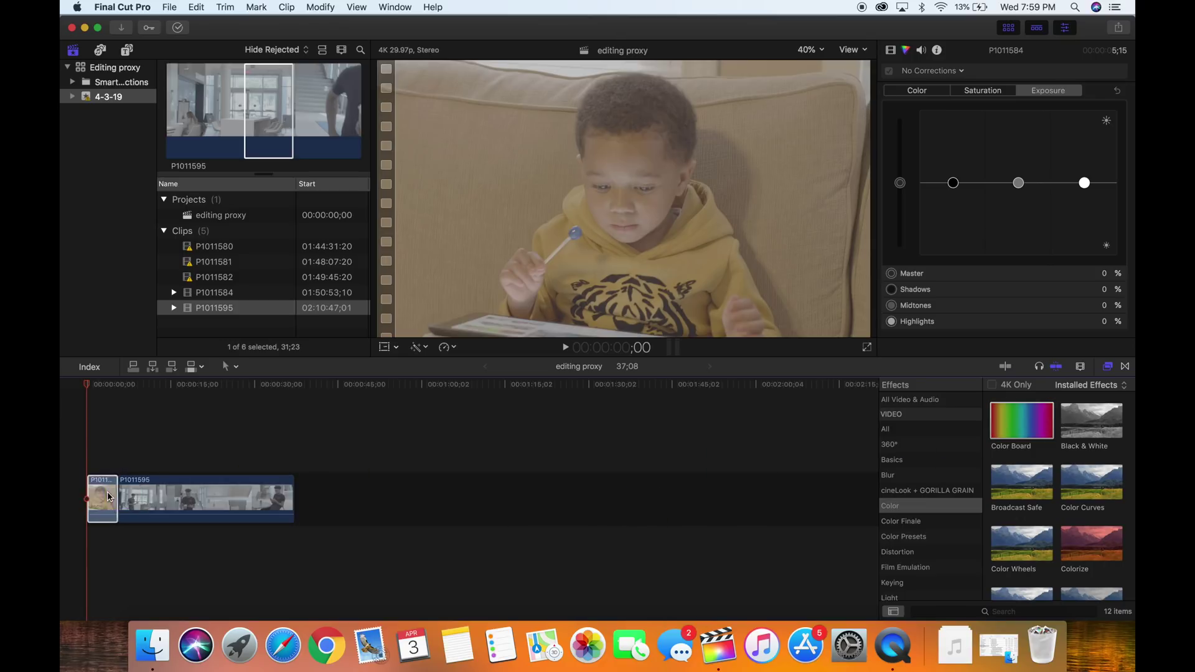
pyautogui.moveTo(1022, 422); pyautogui.dragTo(198, 504)
pyautogui.click(102, 507)
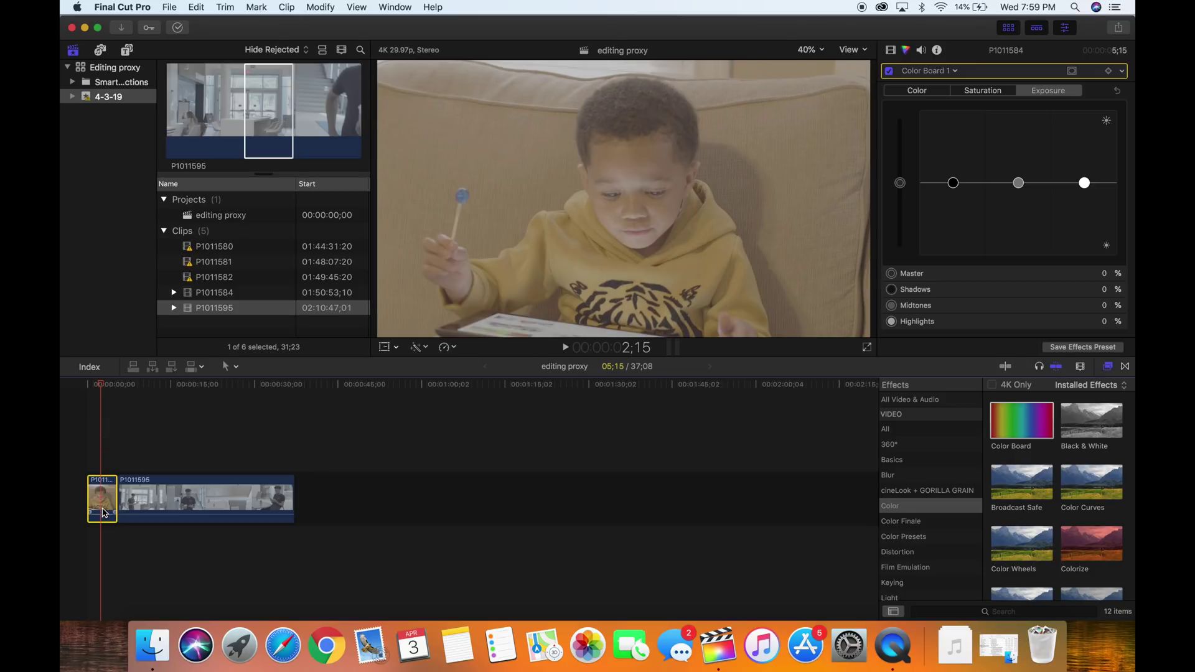
# - Set P1011584's Color Board exposure to Master -22% and Highlights 9%
pyautogui.click(892, 50)
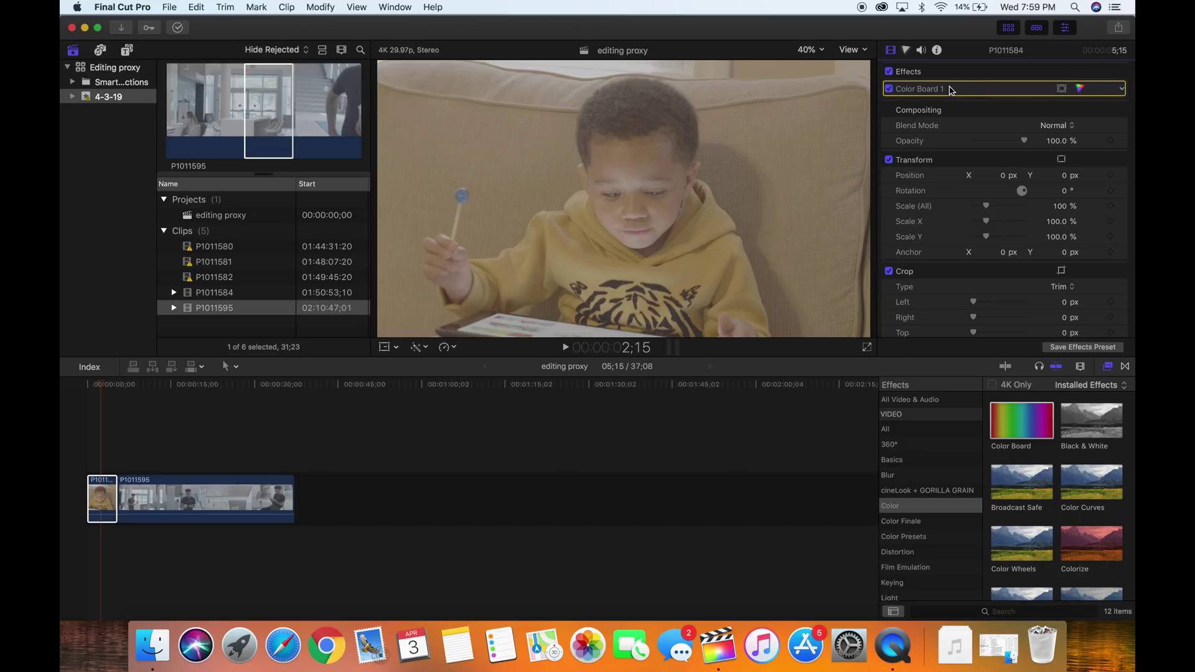
pyautogui.click(1082, 91)
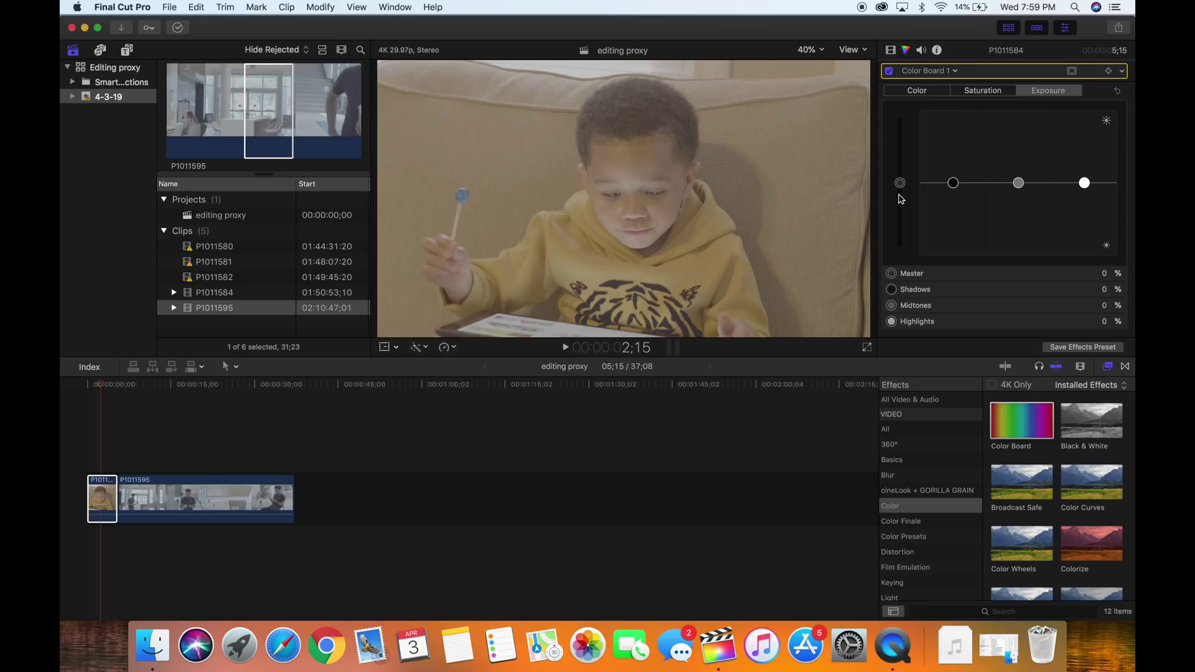
pyautogui.click(916, 94)
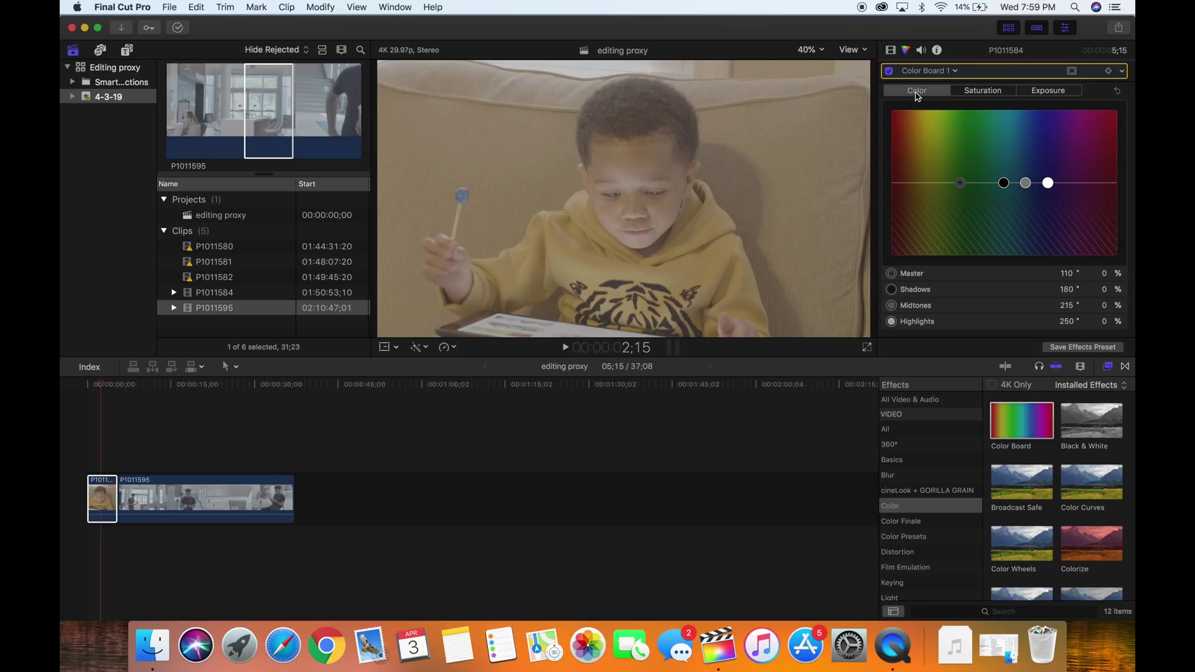
pyautogui.click(963, 92)
pyautogui.click(1044, 94)
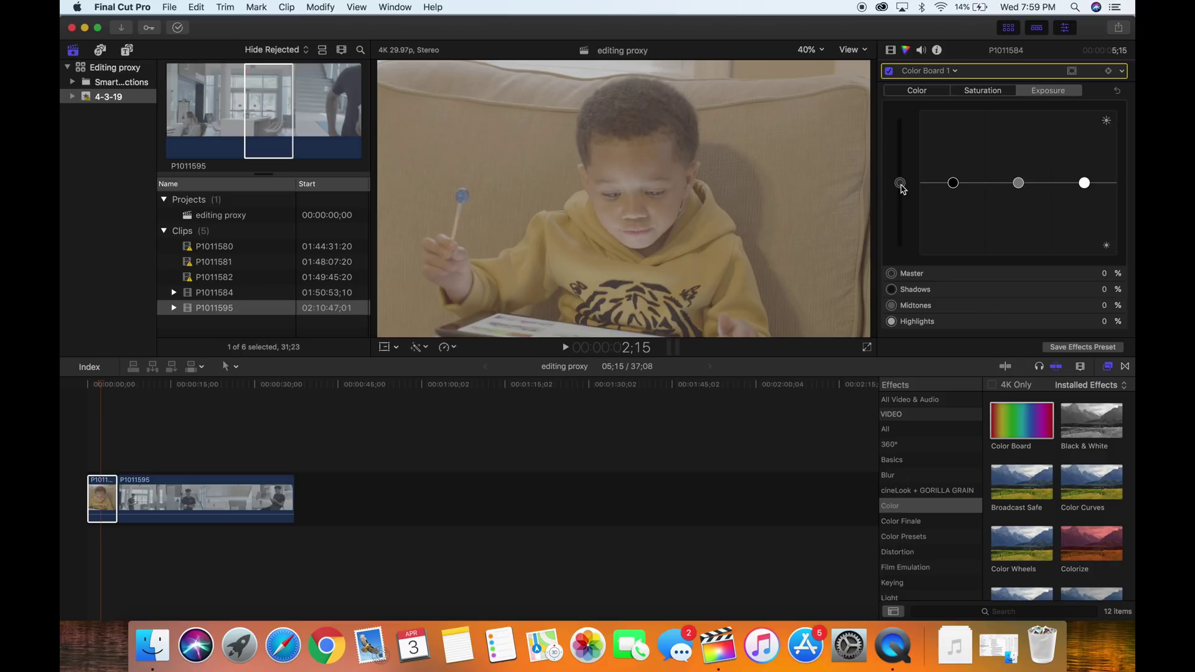
pyautogui.moveTo(901, 183); pyautogui.dragTo(901, 201)
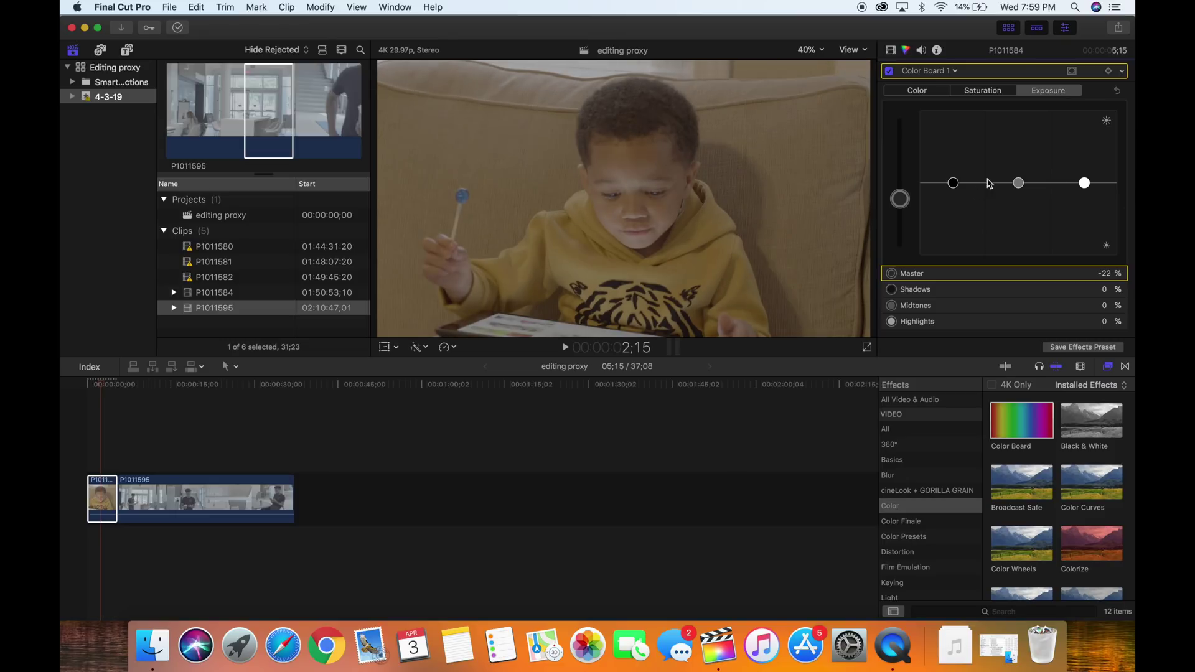
pyautogui.moveTo(1085, 184); pyautogui.dragTo(1085, 177)
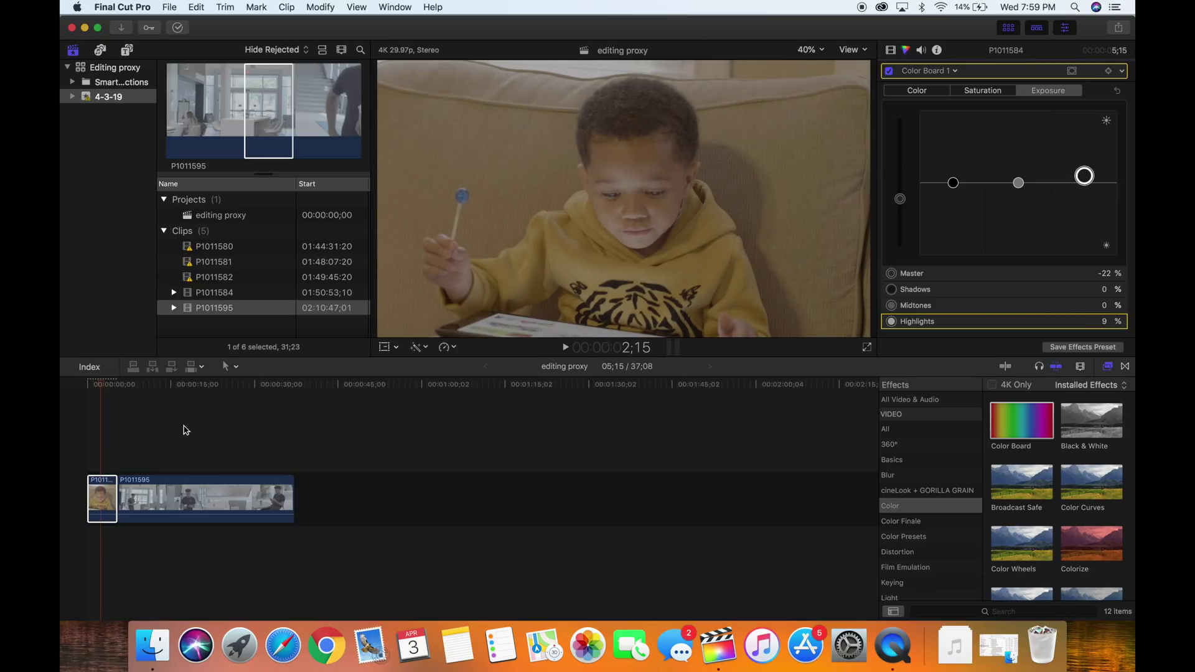
pyautogui.click(168, 402)
pyautogui.click(218, 497)
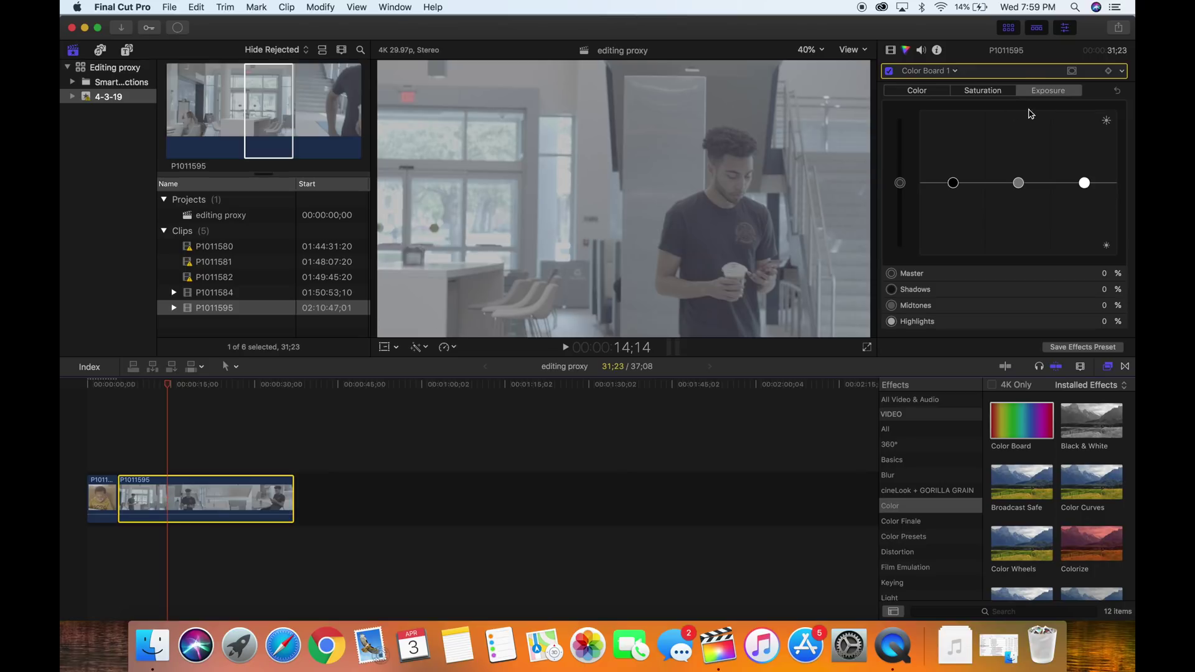
# - Lower P1011595's Color Board Master exposure to -23%, leaving other ranges at 0%
pyautogui.click(893, 51)
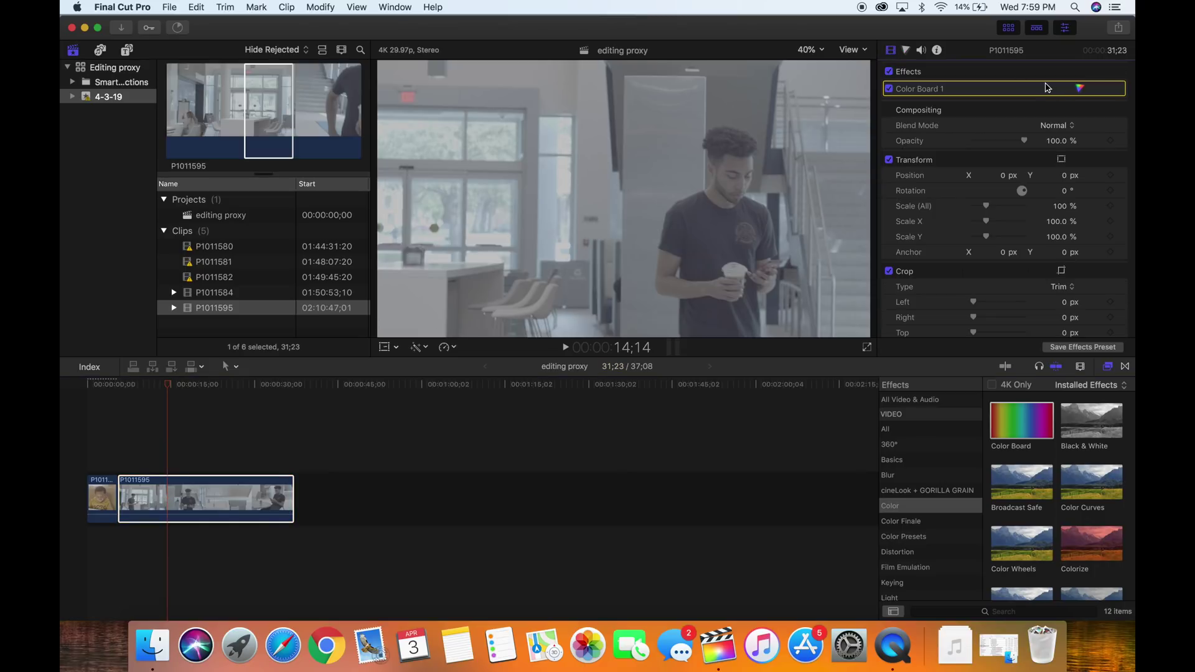
pyautogui.click(1082, 90)
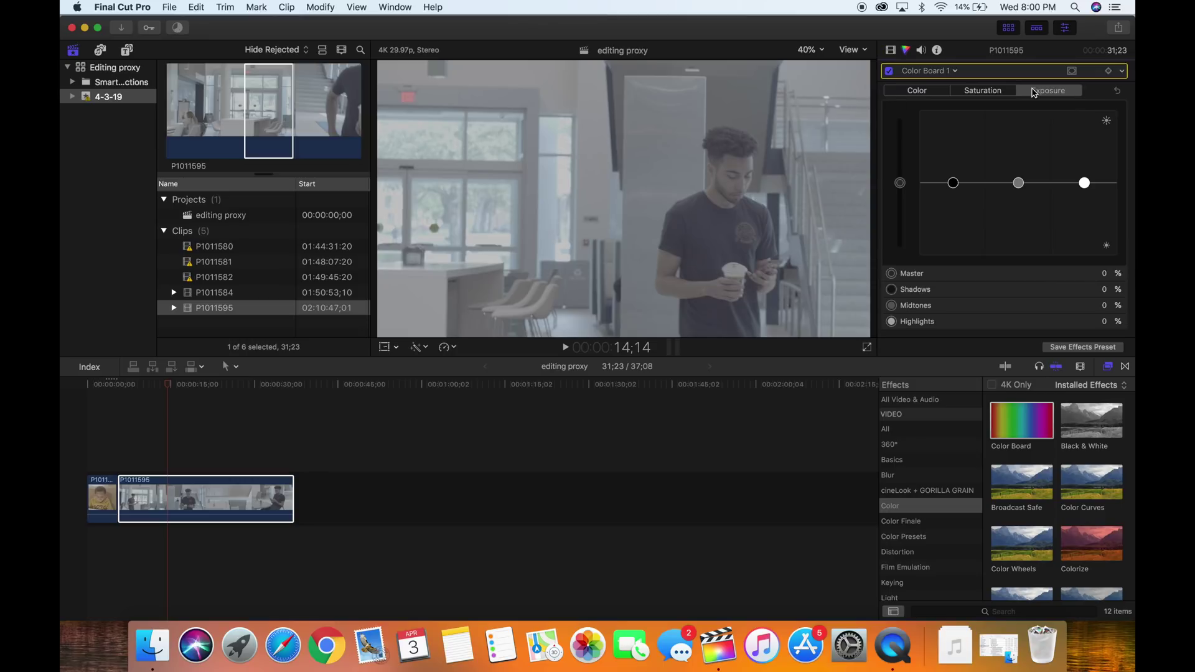
pyautogui.click(918, 91)
pyautogui.click(983, 91)
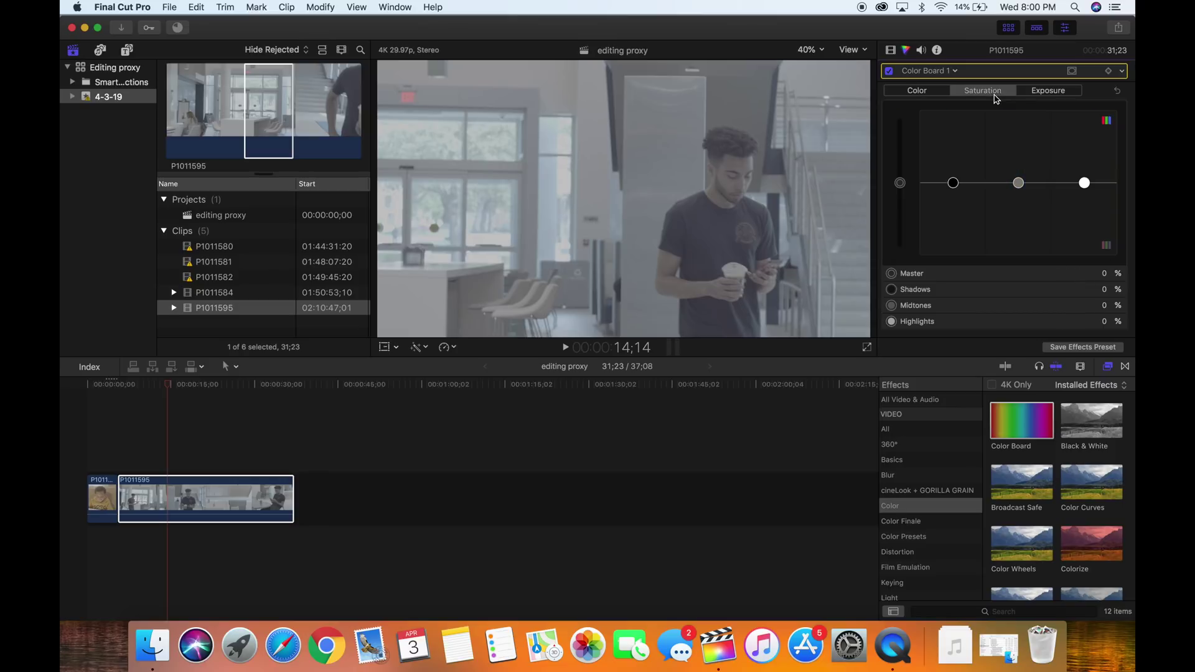
pyautogui.click(1048, 90)
pyautogui.moveTo(900, 185); pyautogui.dragTo(901, 204)
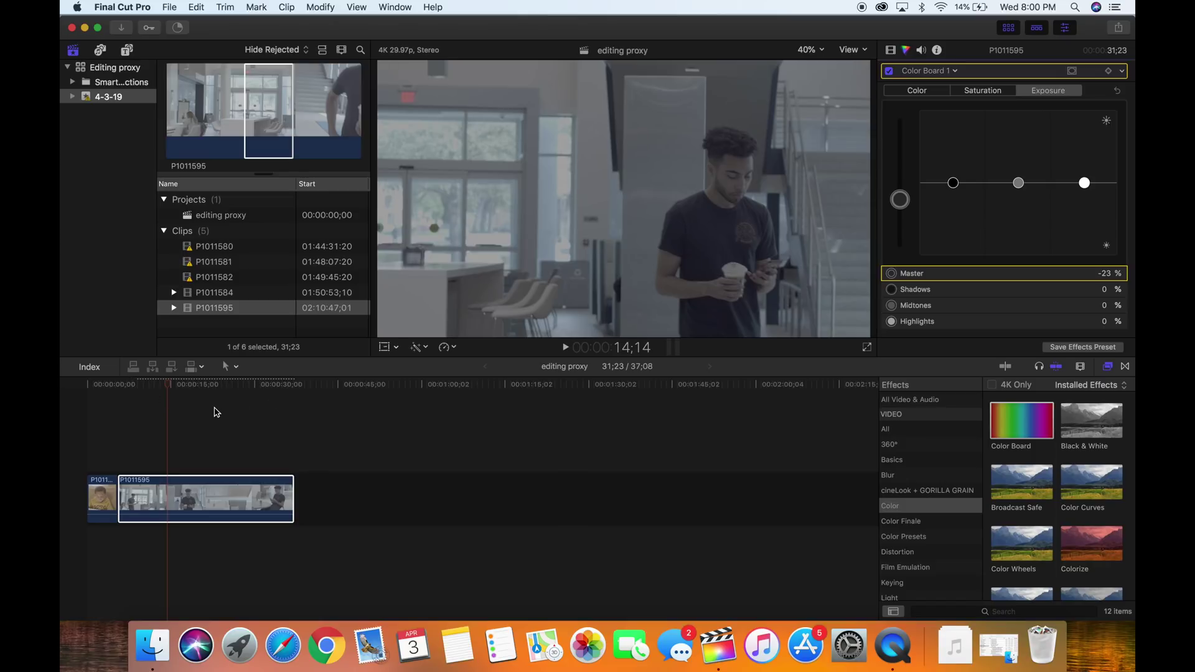
# - Render the selected P1011595 clip and confirm in Background Tasks that rendering completed
pyautogui.click(320, 5)
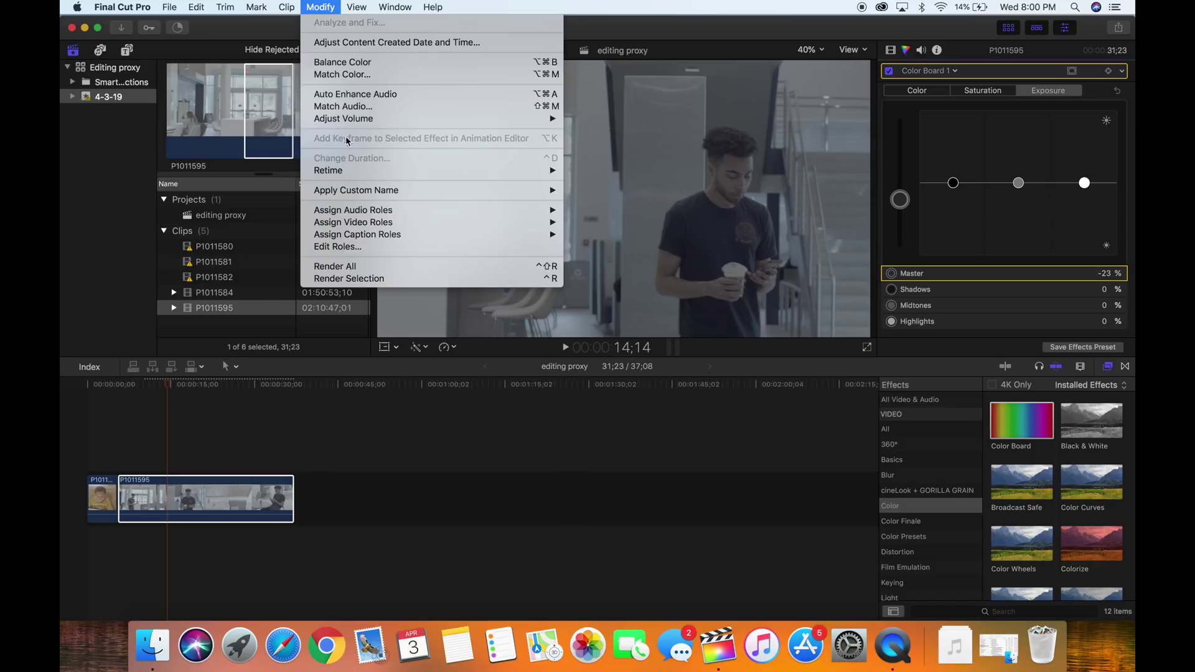
pyautogui.click(372, 279)
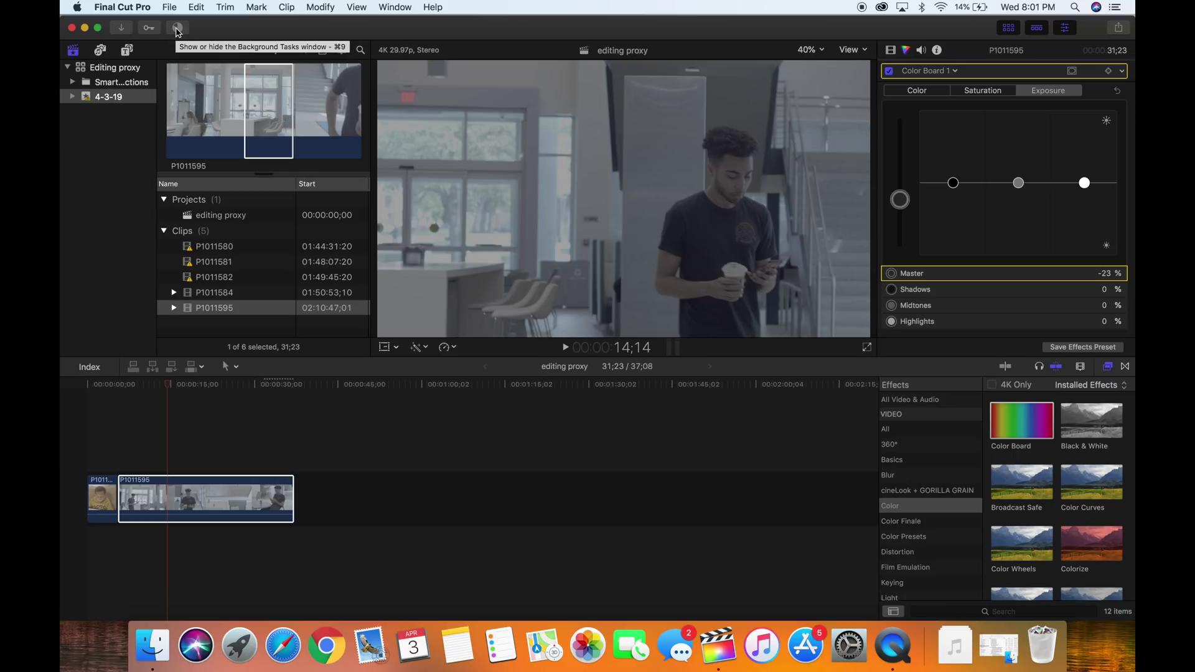
pyautogui.click(177, 28)
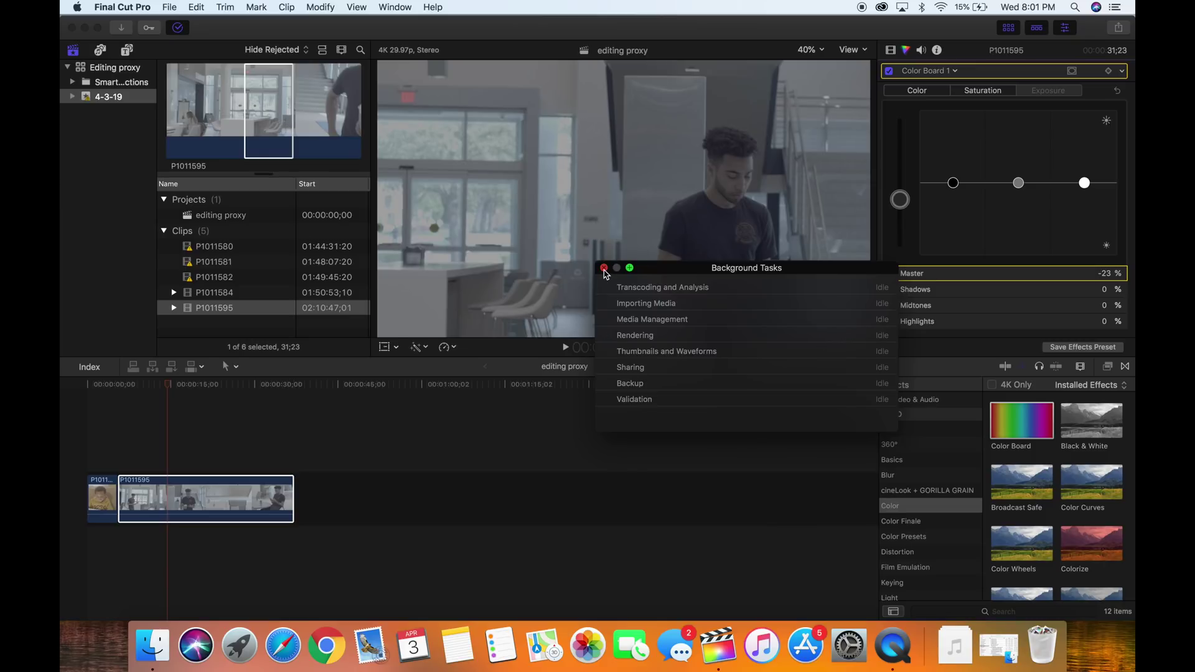
pyautogui.click(603, 268)
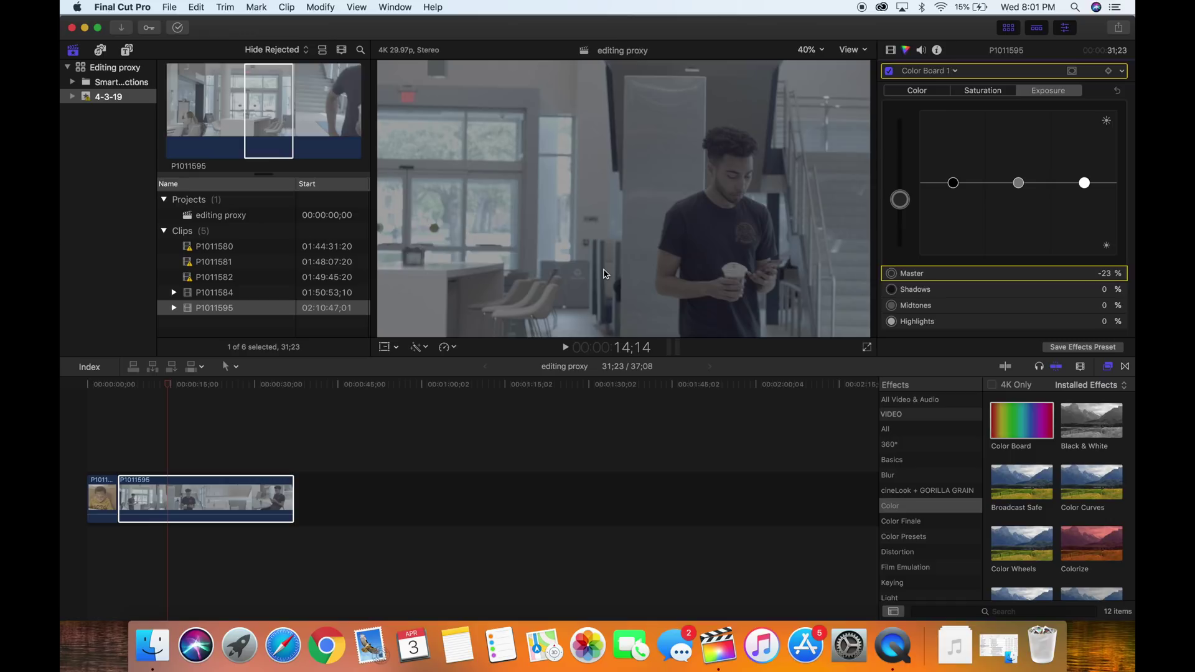
pyautogui.click(127, 453)
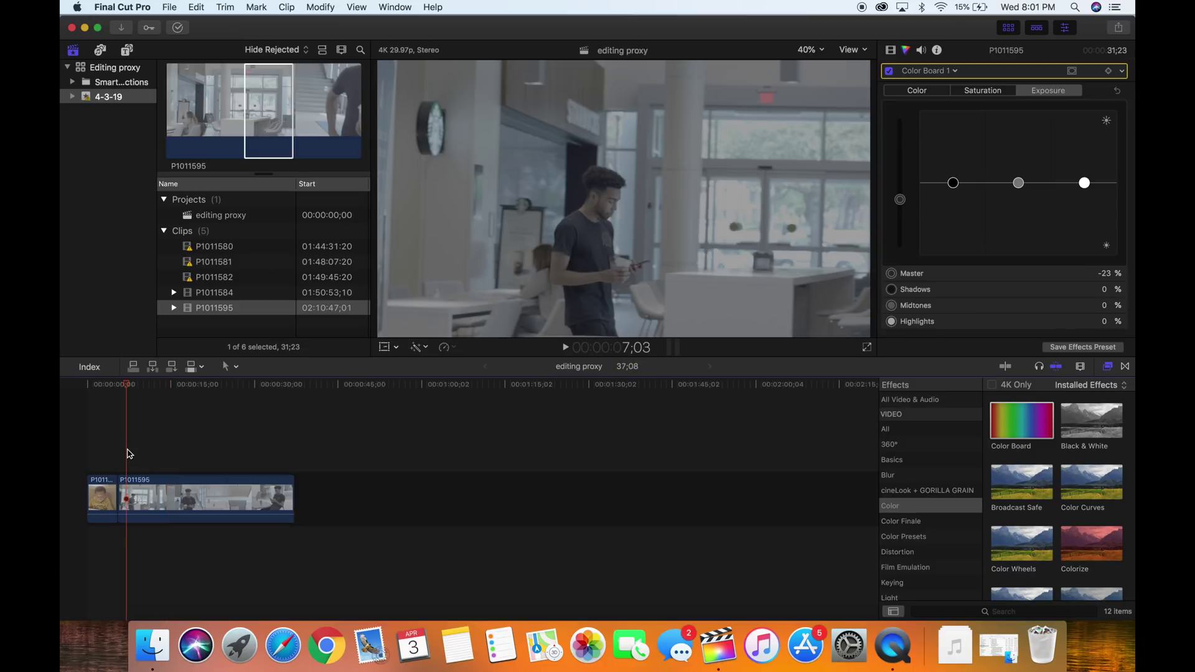
pyautogui.click(115, 442)
pyautogui.click(87, 437)
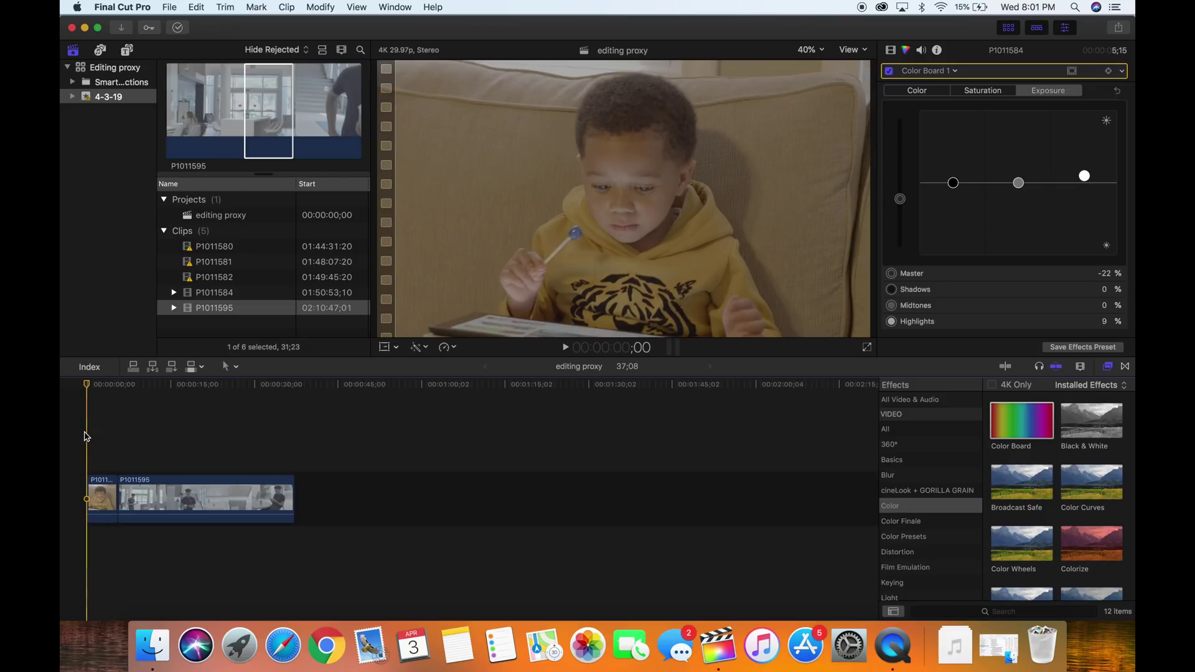
pyautogui.press('space')
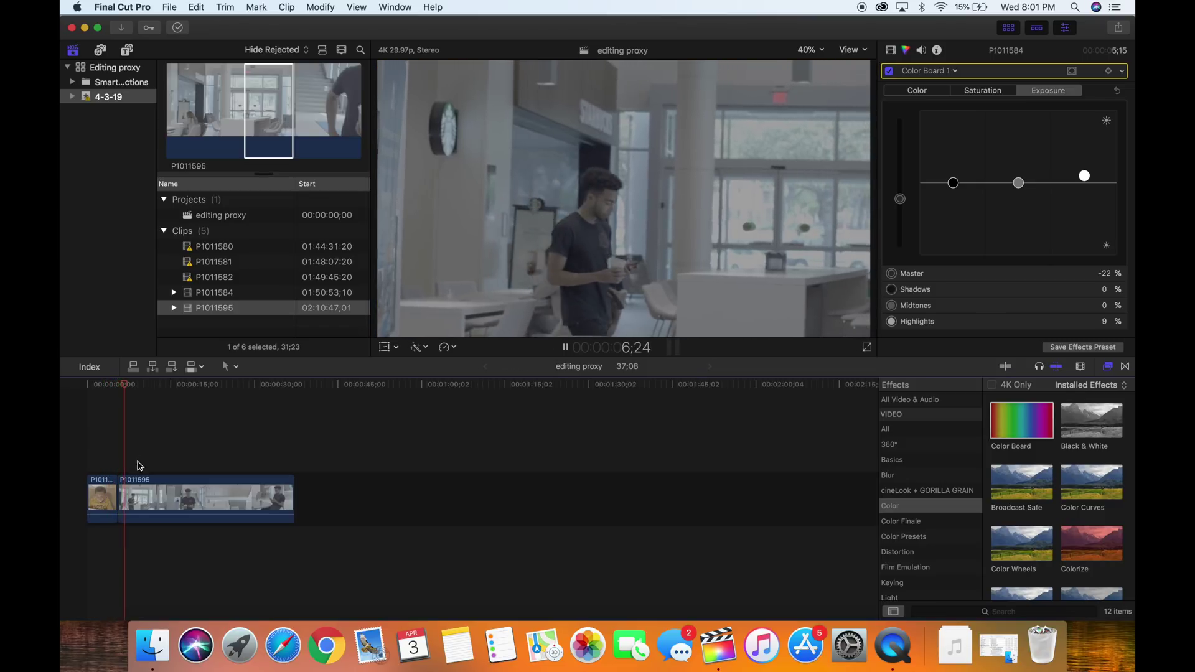
pyautogui.click(113, 450)
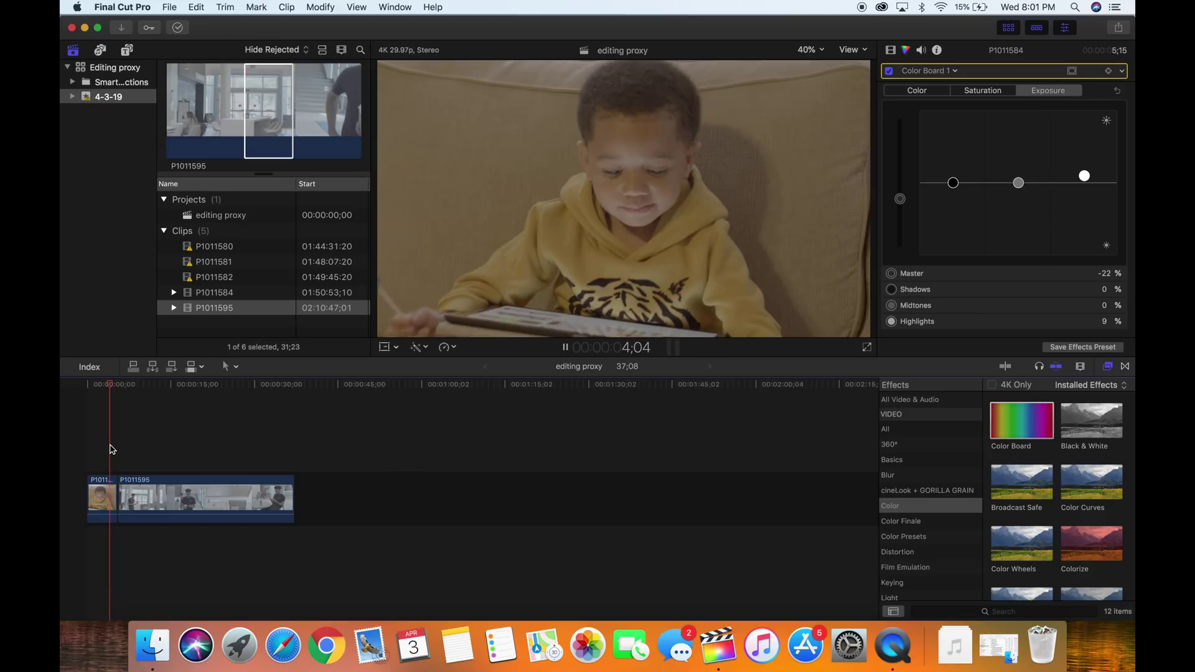
pyautogui.press('space')
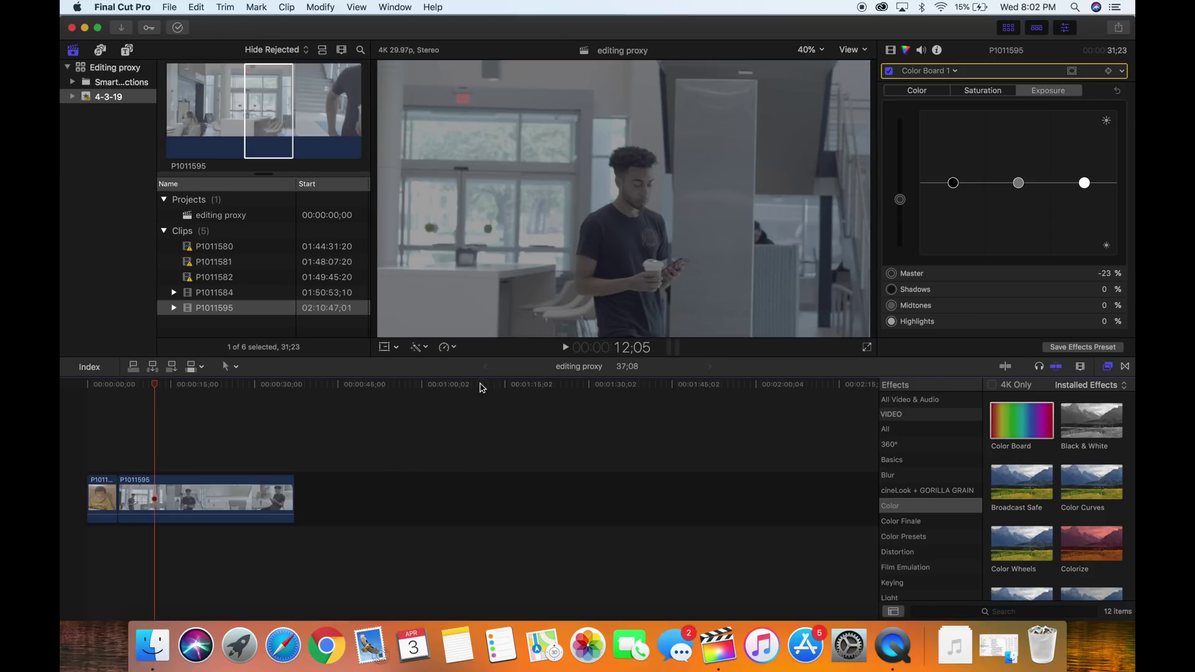
pyautogui.click(1124, 371)
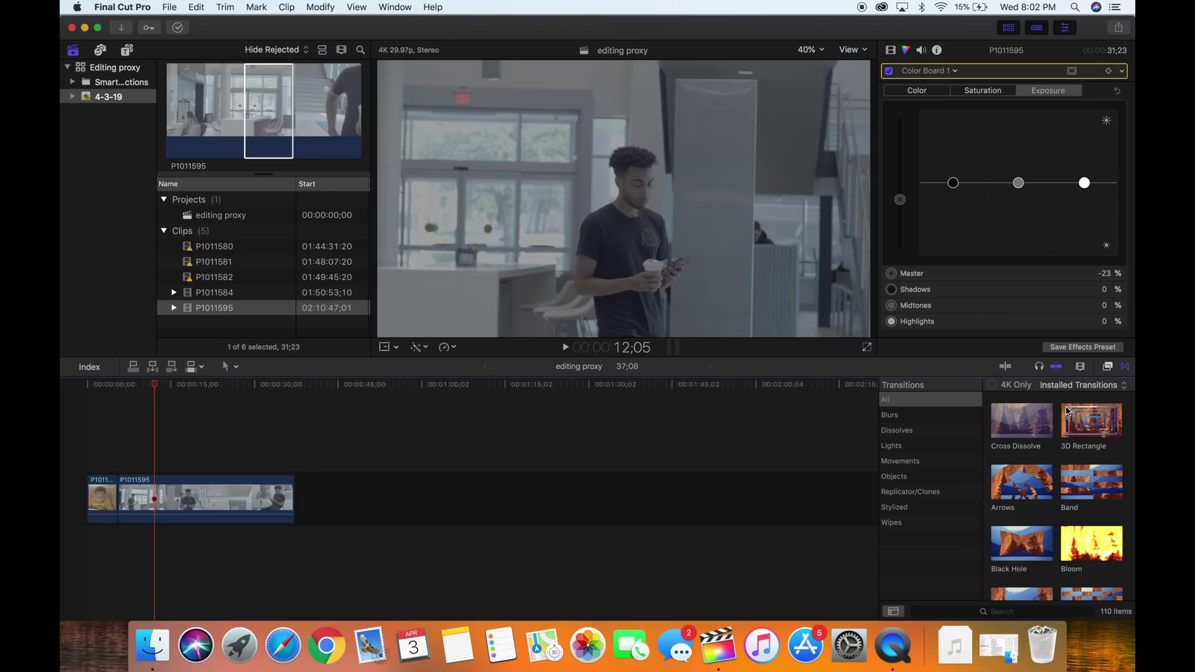
# - Drag a Cross Dissolve from the Transitions browser onto the edit between the two clips
pyautogui.click(1109, 366)
pyautogui.click(1125, 368)
pyautogui.click(1109, 368)
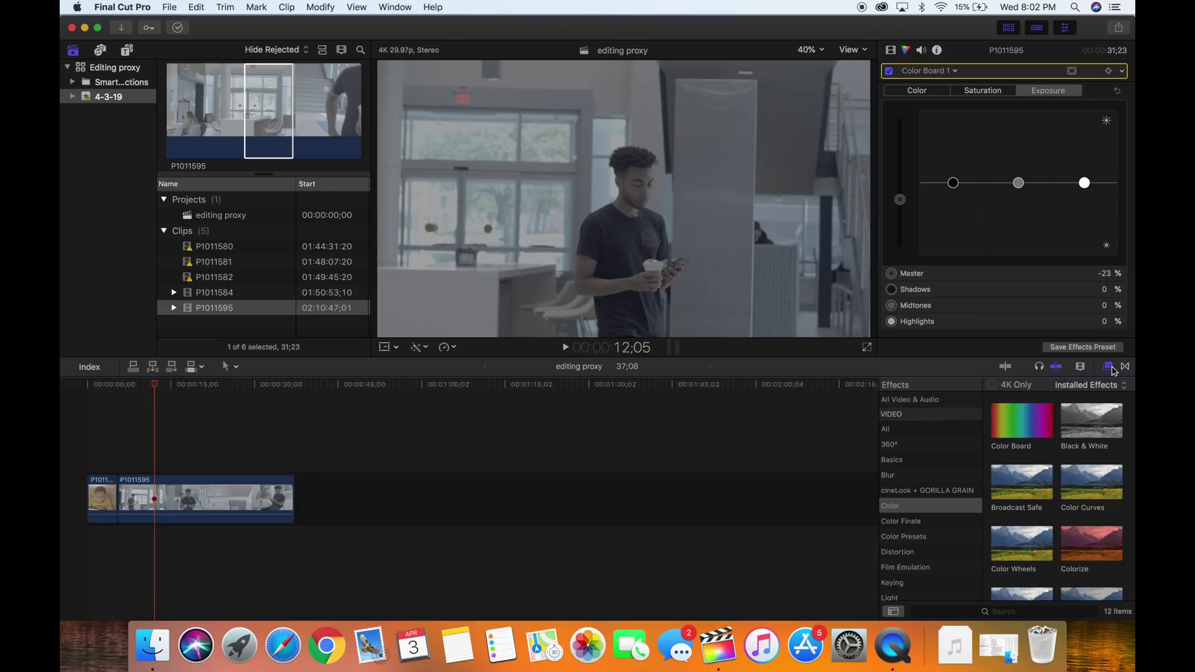
pyautogui.click(1127, 368)
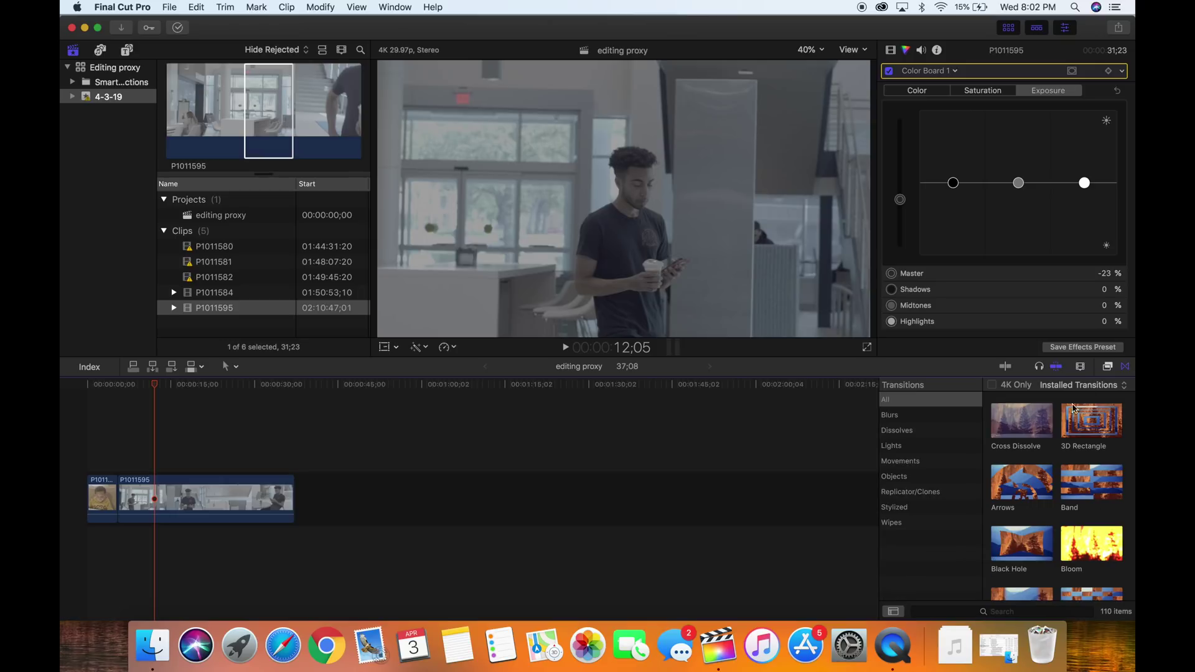
pyautogui.moveTo(1021, 420); pyautogui.dragTo(302, 512)
pyautogui.moveTo(1034, 427); pyautogui.dragTo(100, 500)
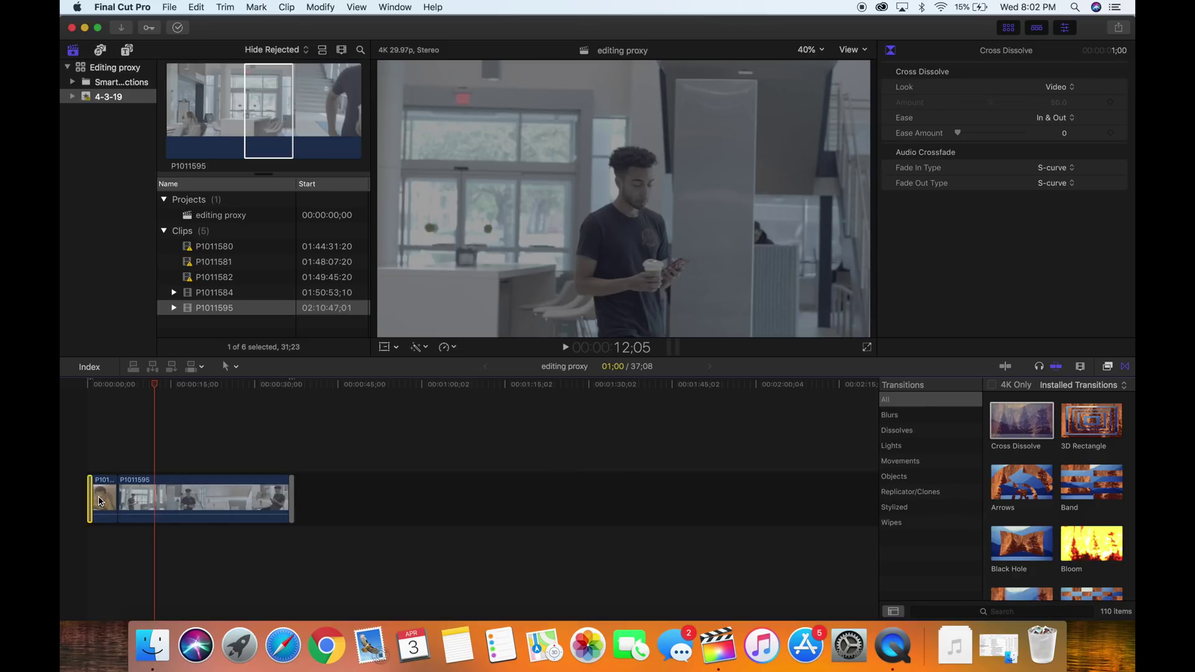
pyautogui.moveTo(1021, 423); pyautogui.dragTo(129, 482)
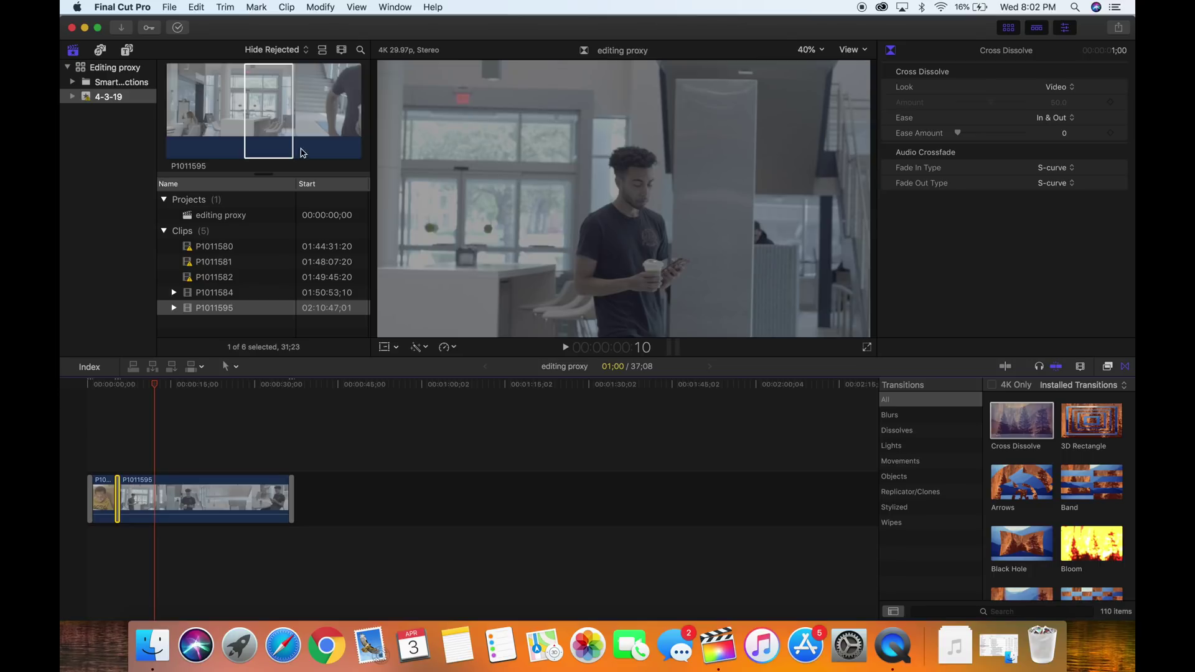
# - Render the whole project with Render All and play it back to check the dissolve
pyautogui.click(321, 7)
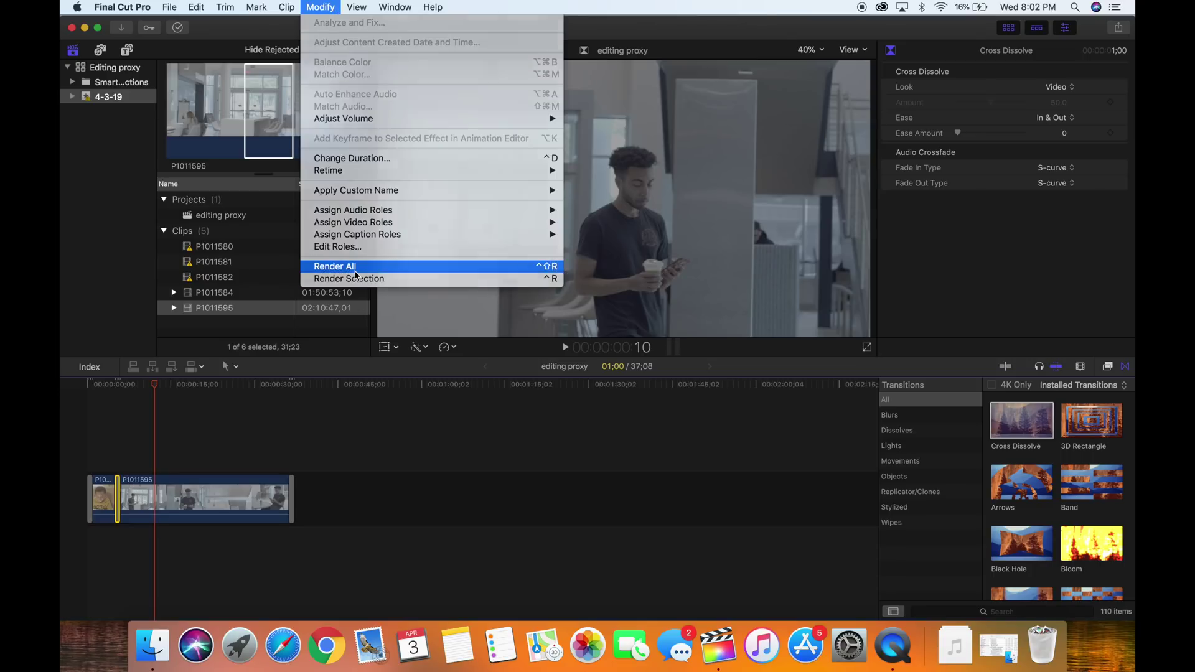
pyautogui.click(356, 276)
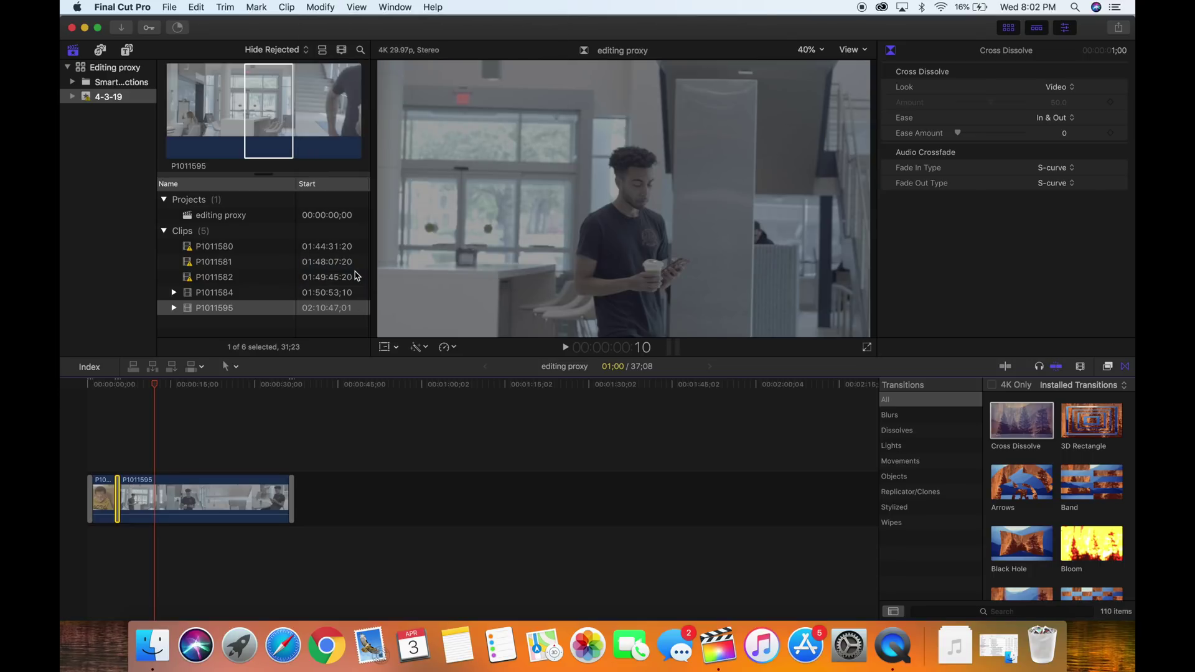
pyautogui.click(80, 430)
pyautogui.press('space')
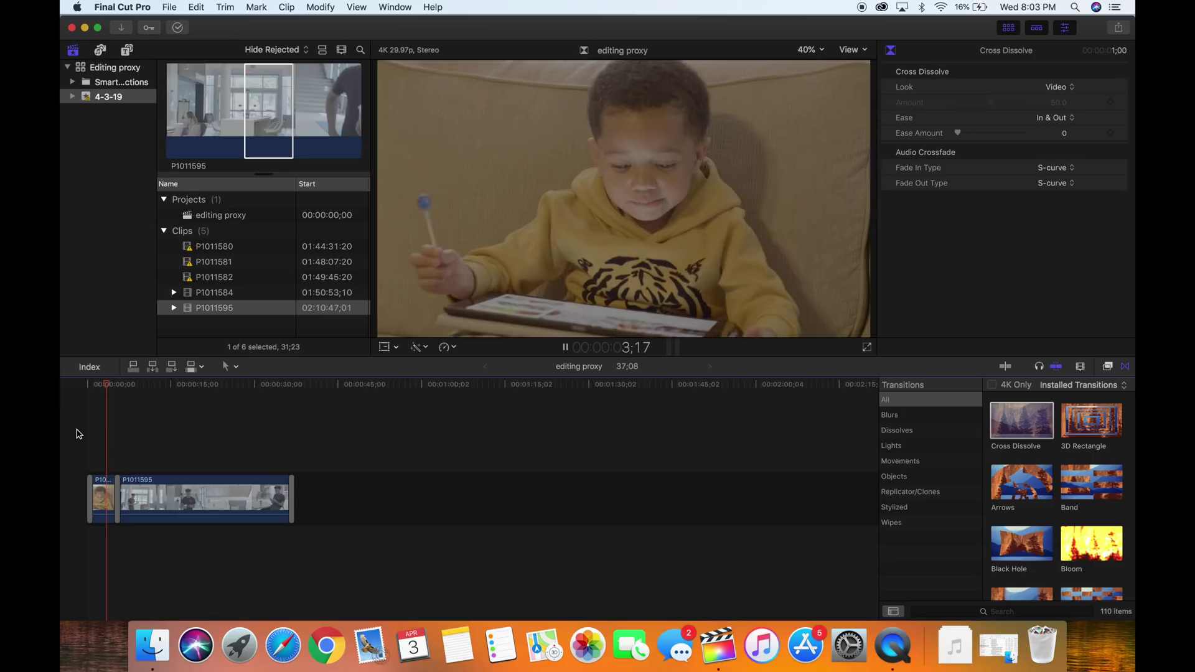
pyautogui.press('space')
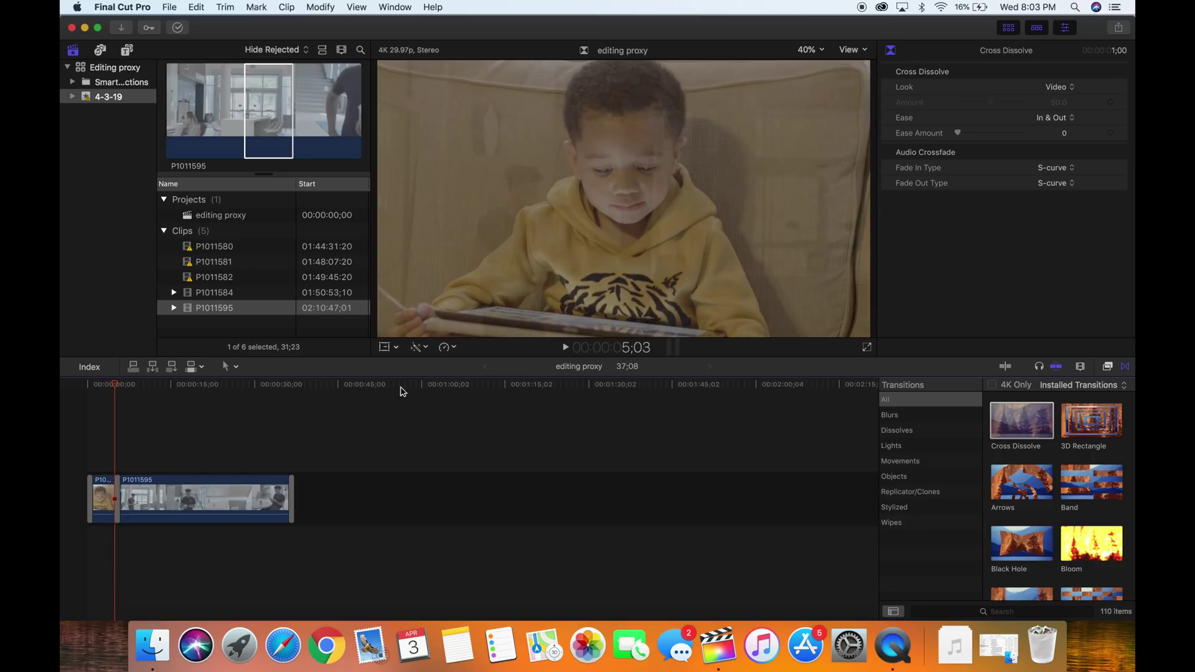
pyautogui.press('super+6')
pyautogui.click(865, 50)
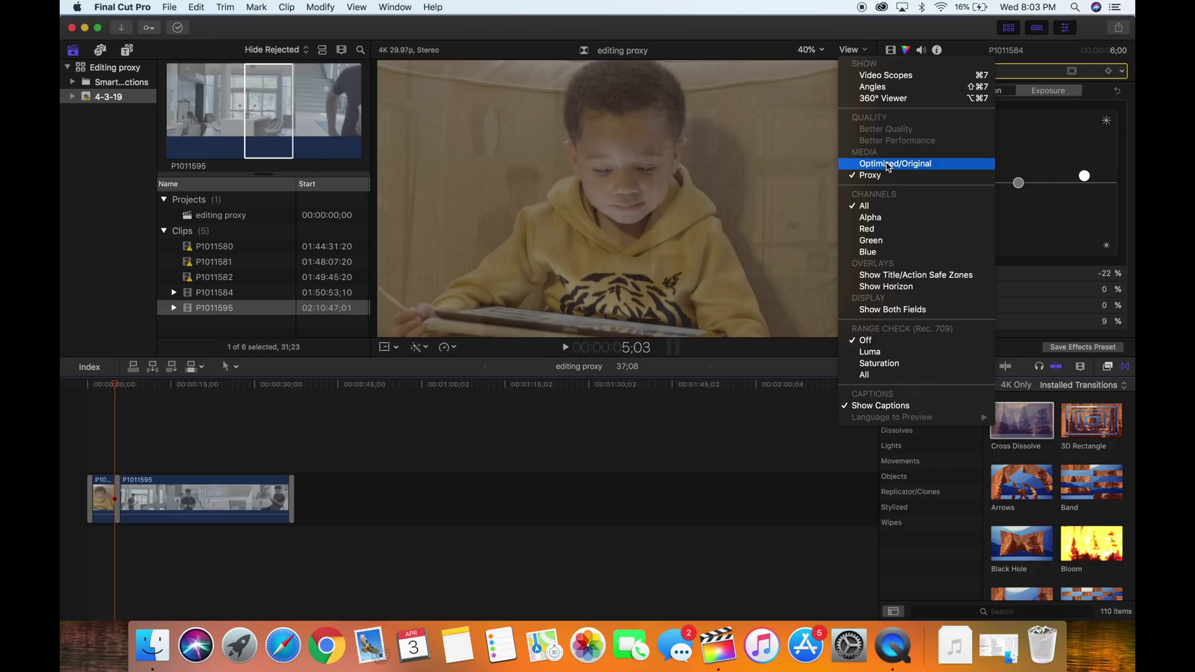
# - Switch the viewer to Optimized/Original media and re-render the whole project, confirming in Background Tasks
pyautogui.click(889, 164)
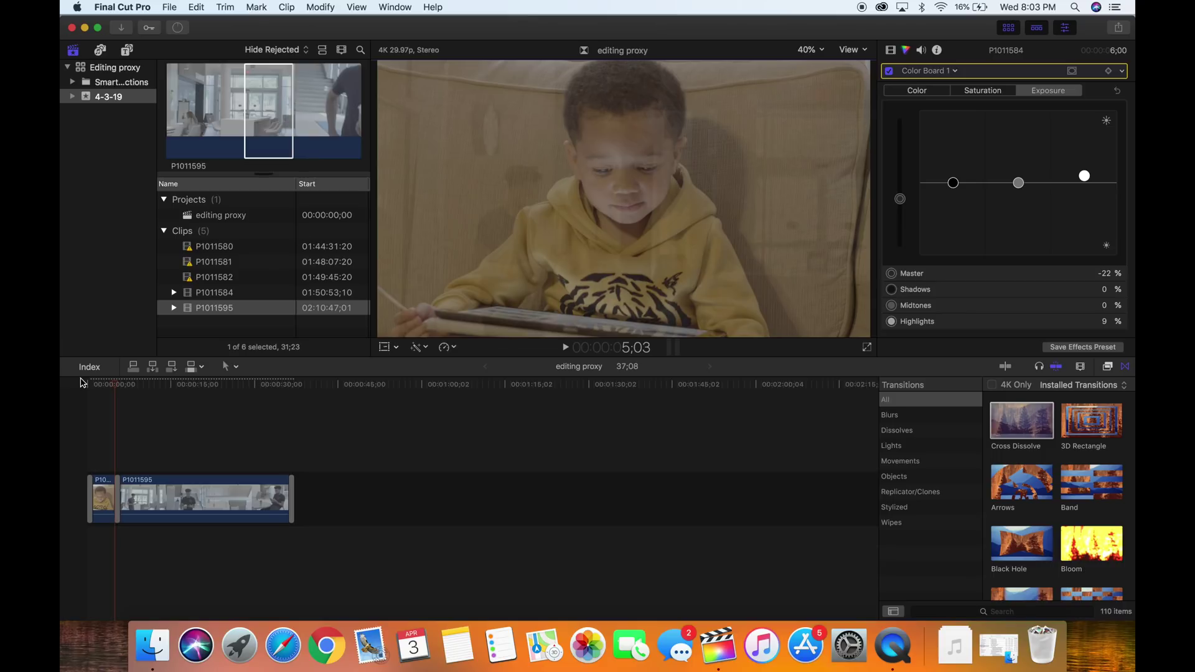
pyautogui.click(321, 6)
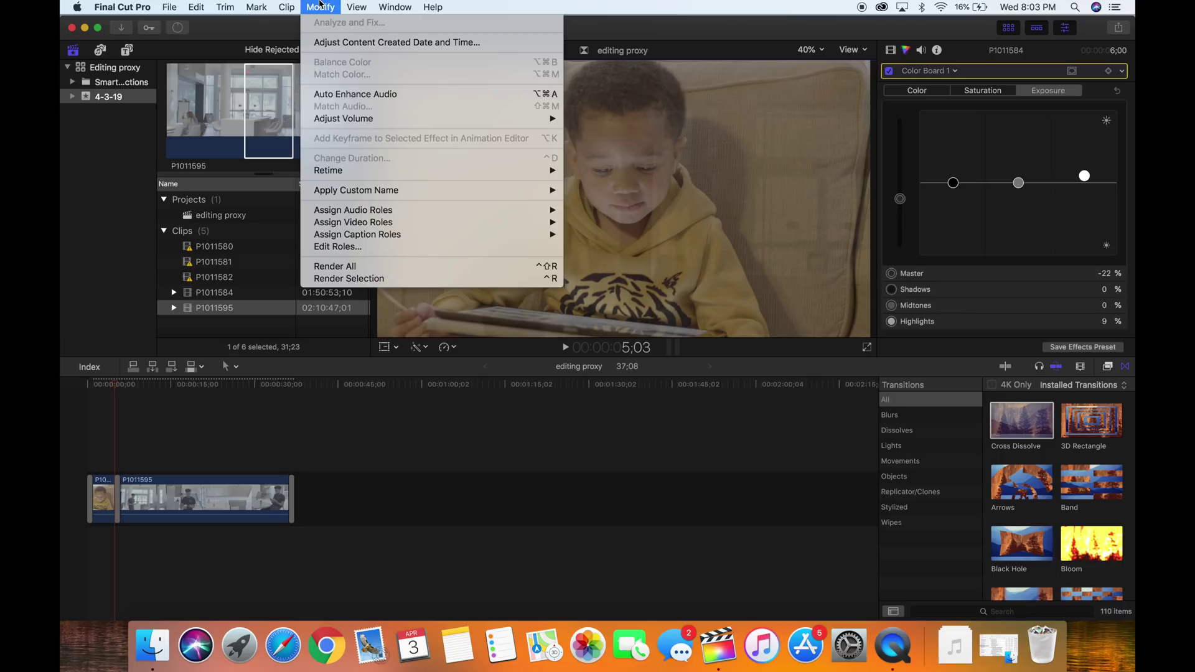
pyautogui.click(335, 266)
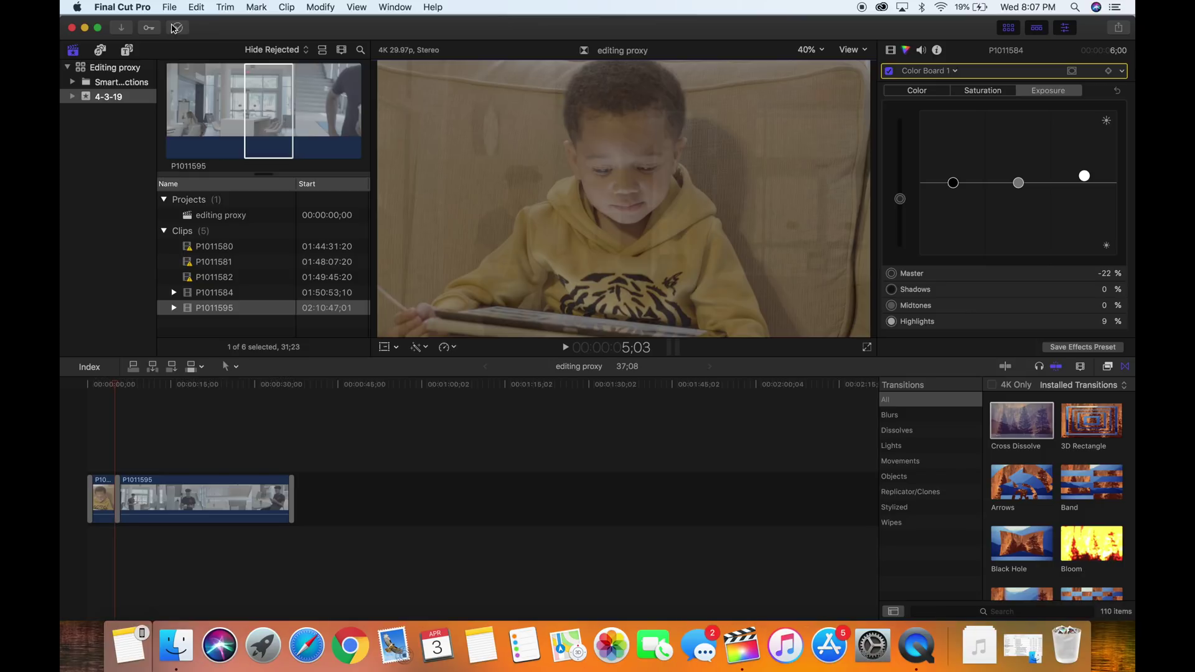
pyautogui.press('super+9')
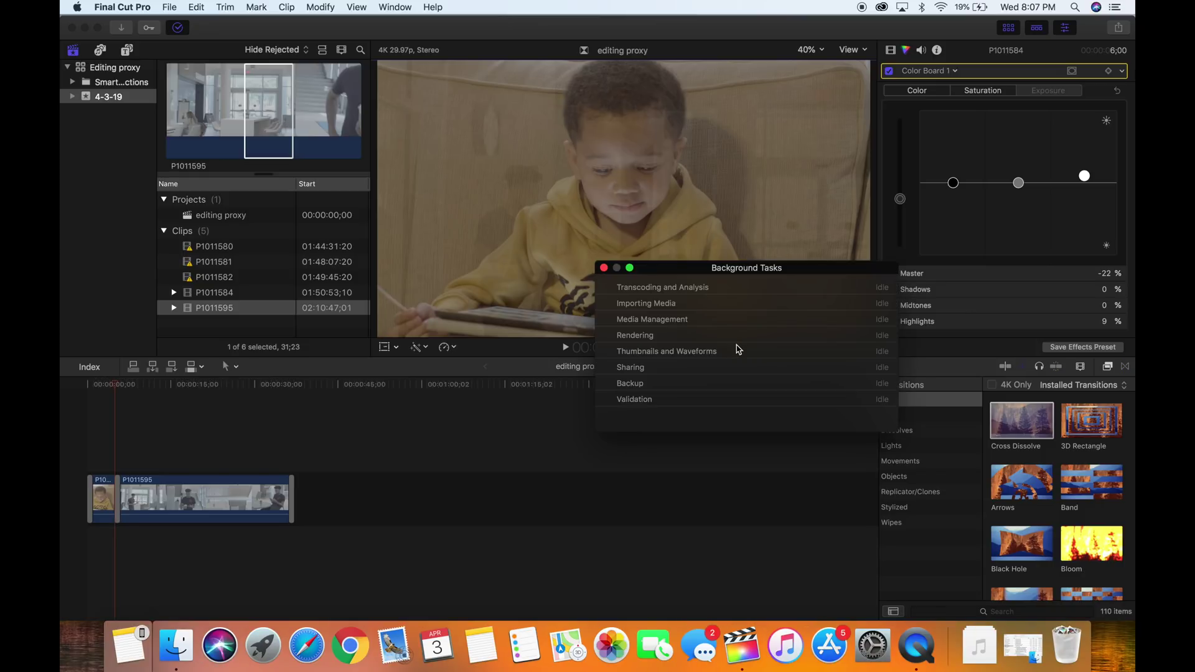
pyautogui.click(604, 268)
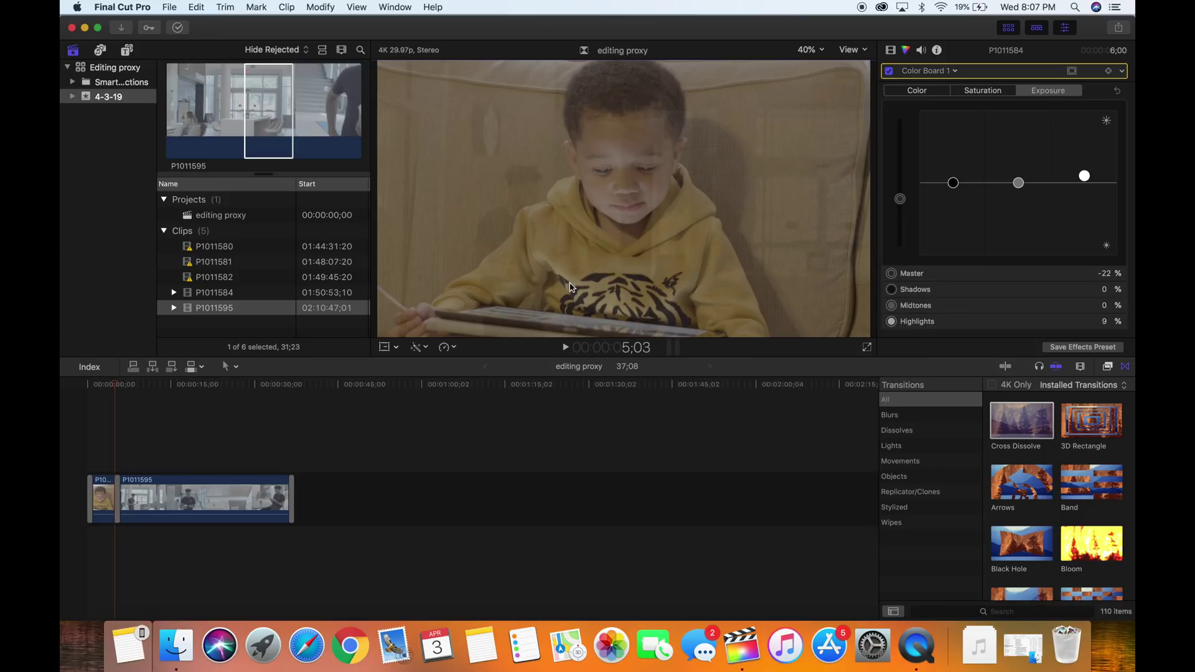
# - Add the default Cross Dissolve at the first edit with Cmd+T
pyautogui.click(87, 448)
pyautogui.click(124, 449)
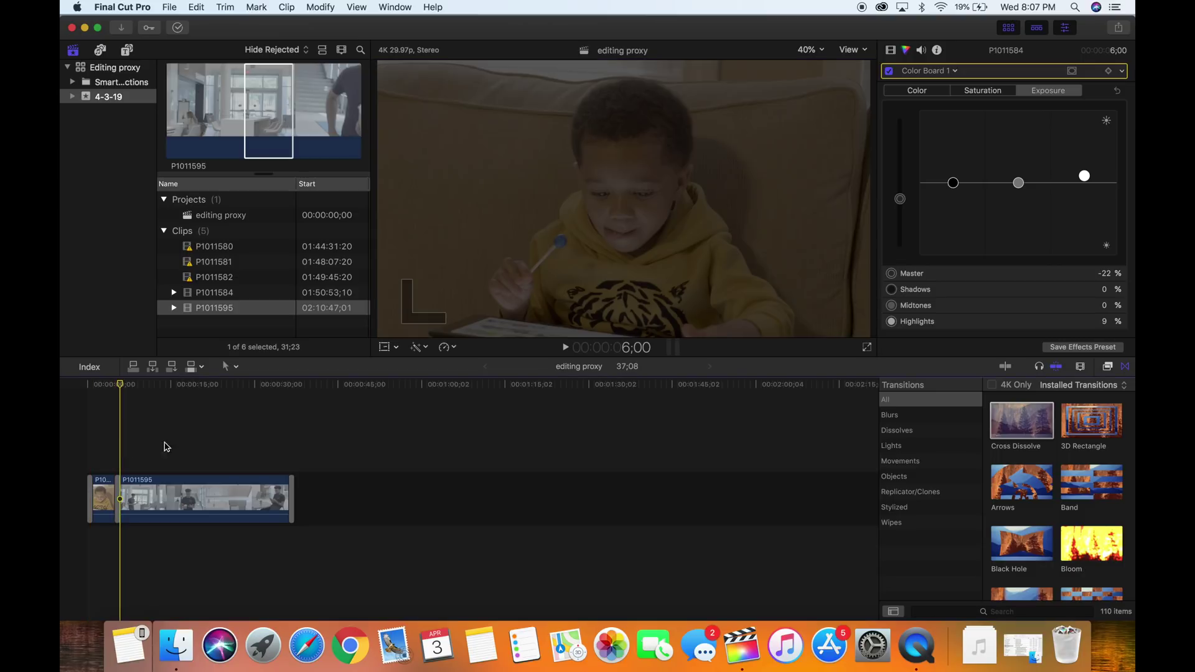
pyautogui.click(173, 421)
pyautogui.press('super+t')
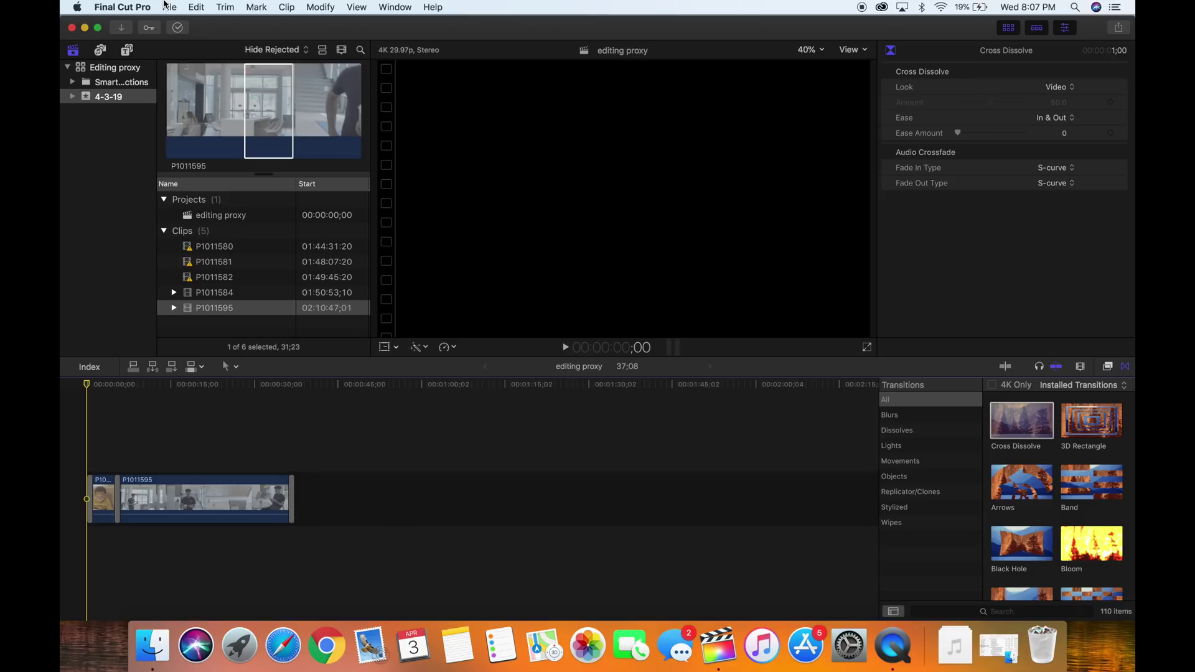
# - Open Share > Master File settings showing Video and Audio, H.264 at 3840 x 2160
pyautogui.click(166, 6)
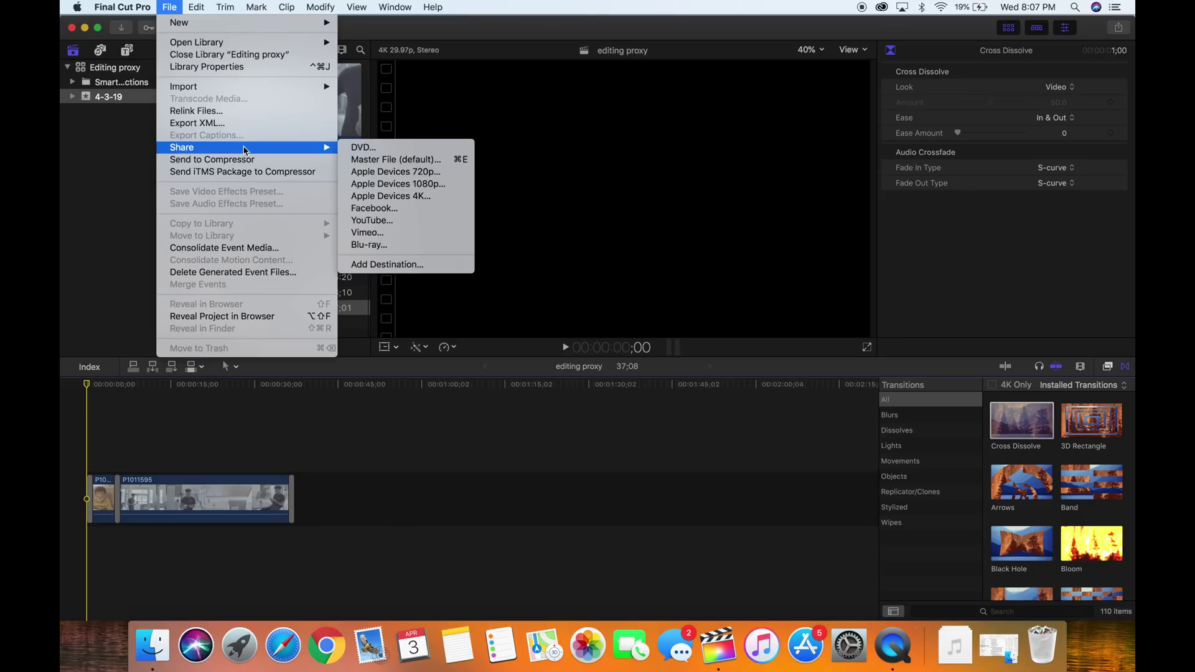
pyautogui.click(359, 160)
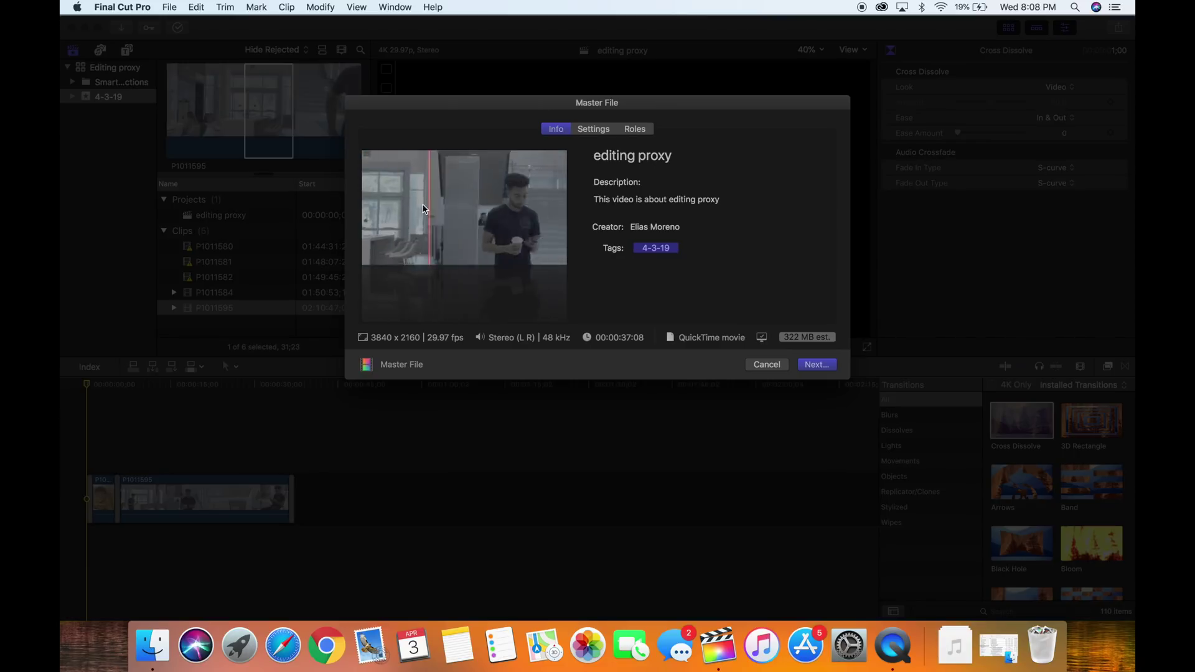
pyautogui.click(593, 131)
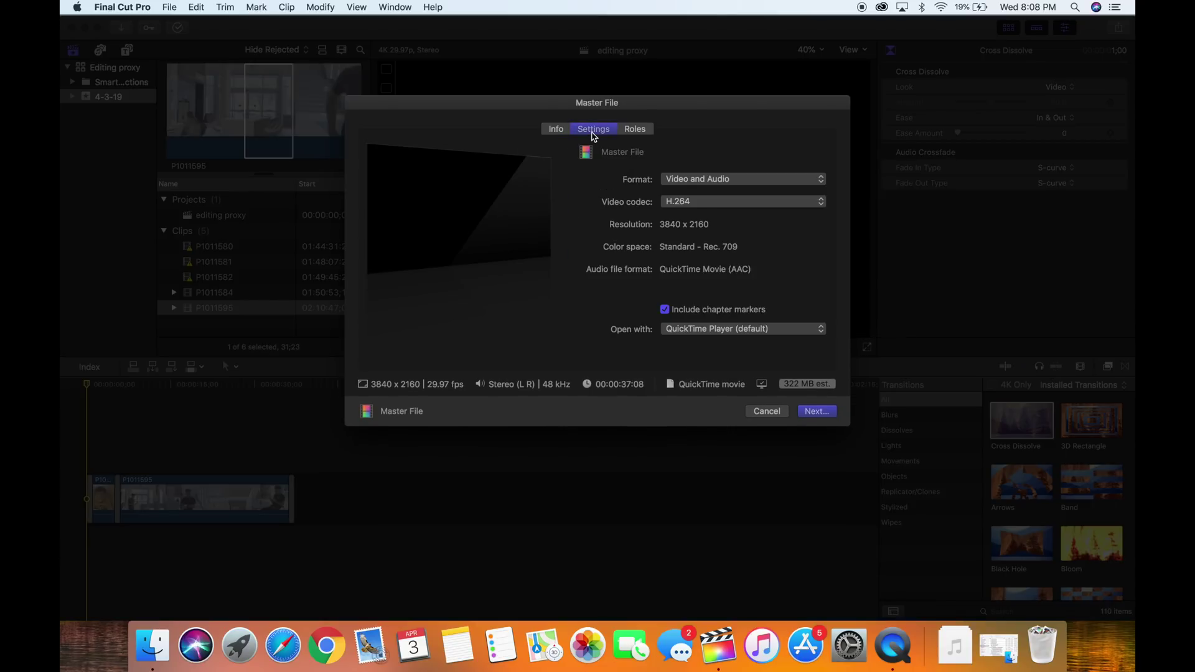
pyautogui.click(680, 206)
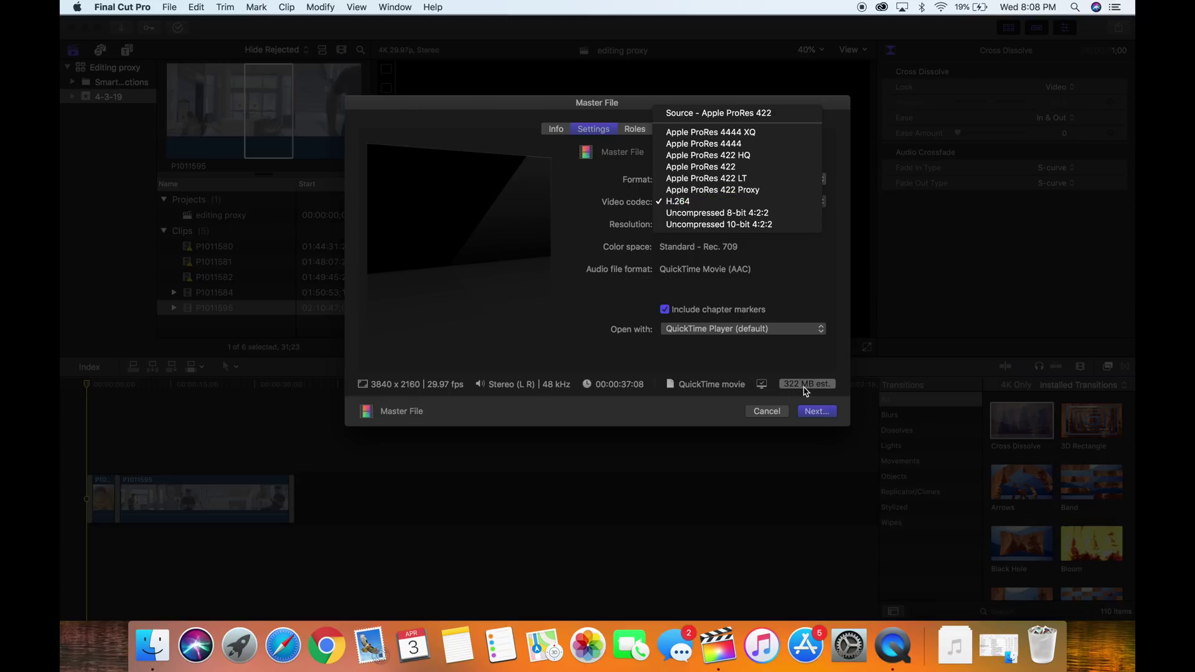
pyautogui.click(694, 168)
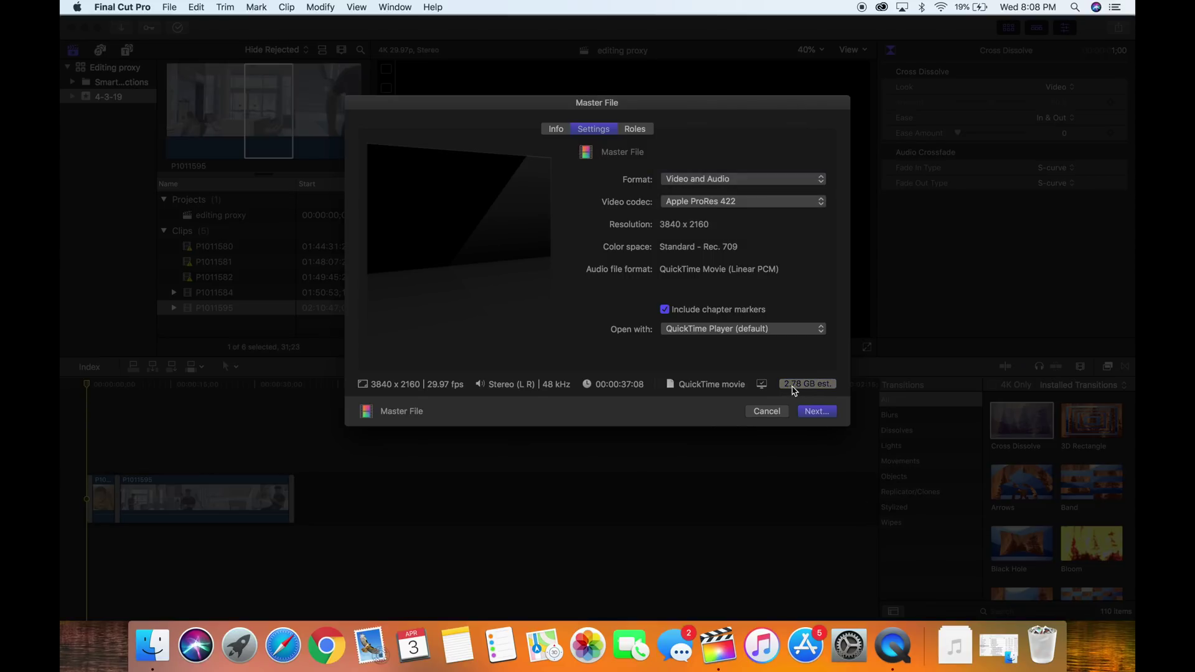
pyautogui.click(728, 202)
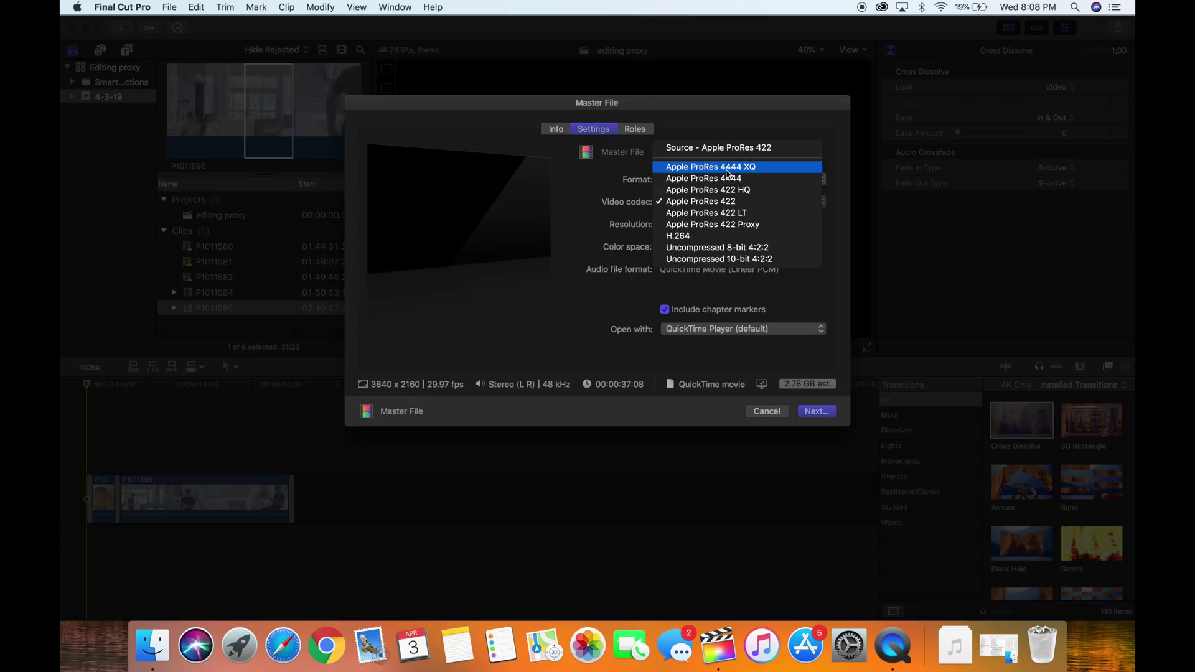
pyautogui.click(726, 171)
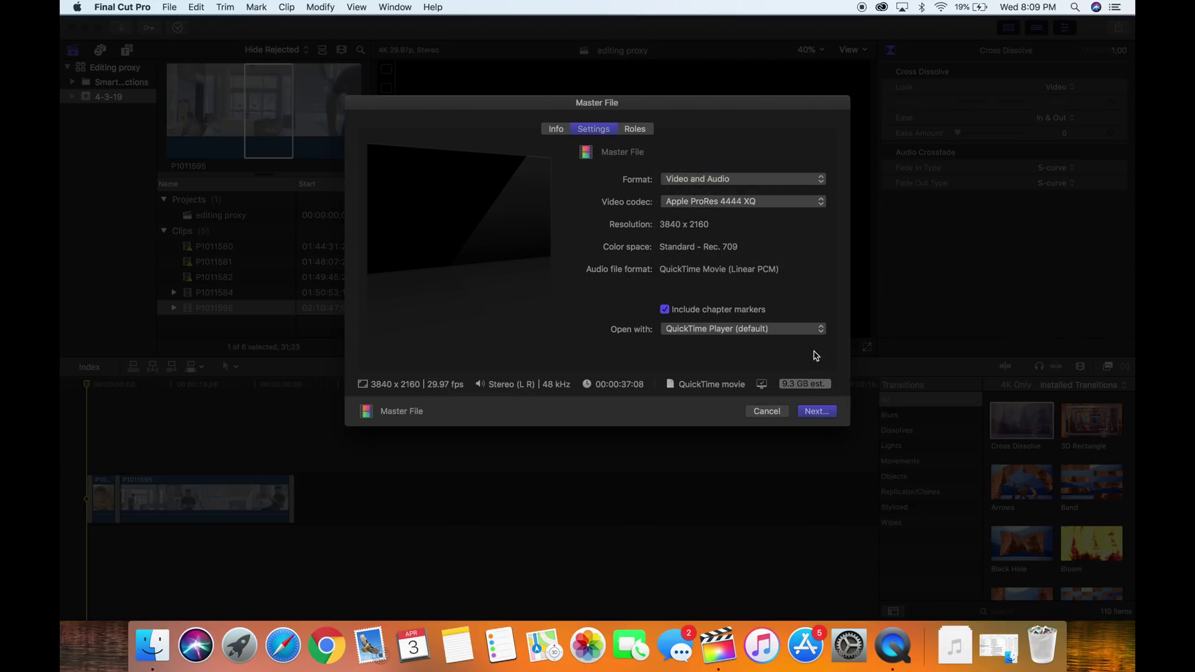
pyautogui.click(727, 202)
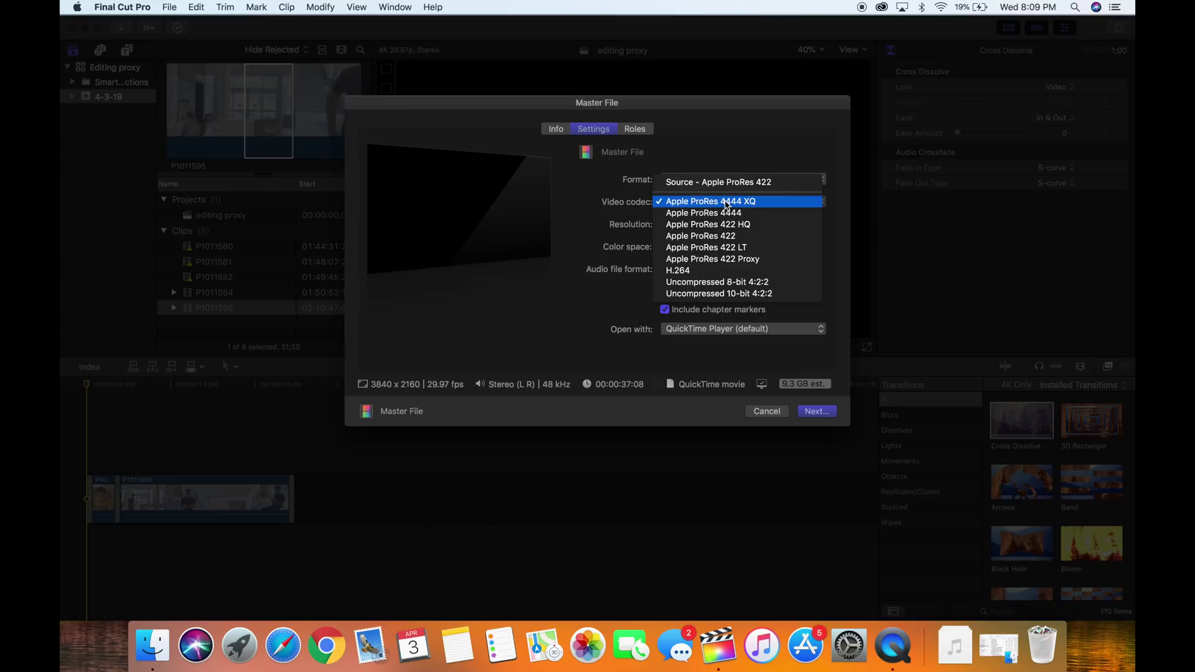
pyautogui.click(693, 271)
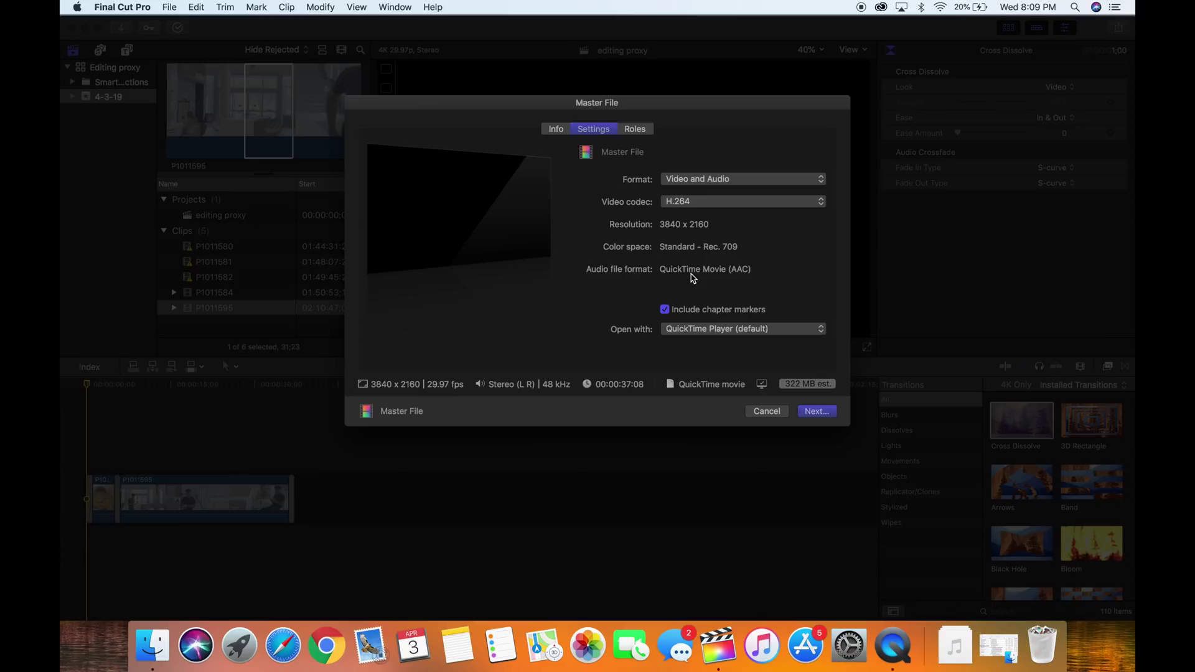
pyautogui.click(706, 199)
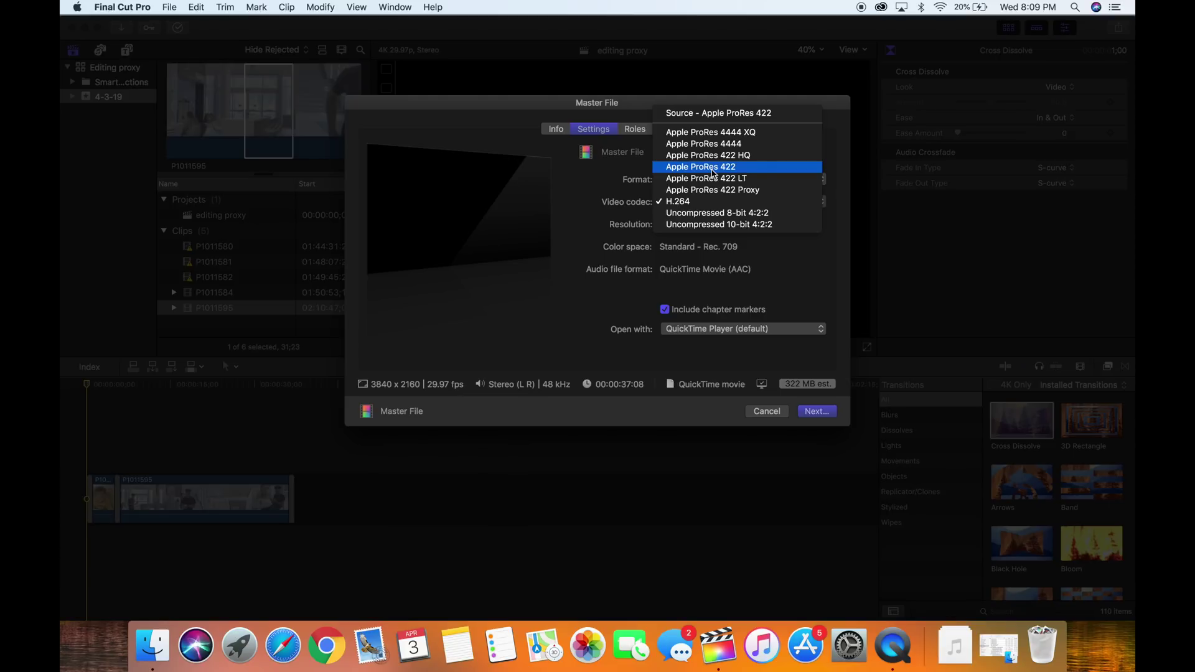
pyautogui.click(678, 201)
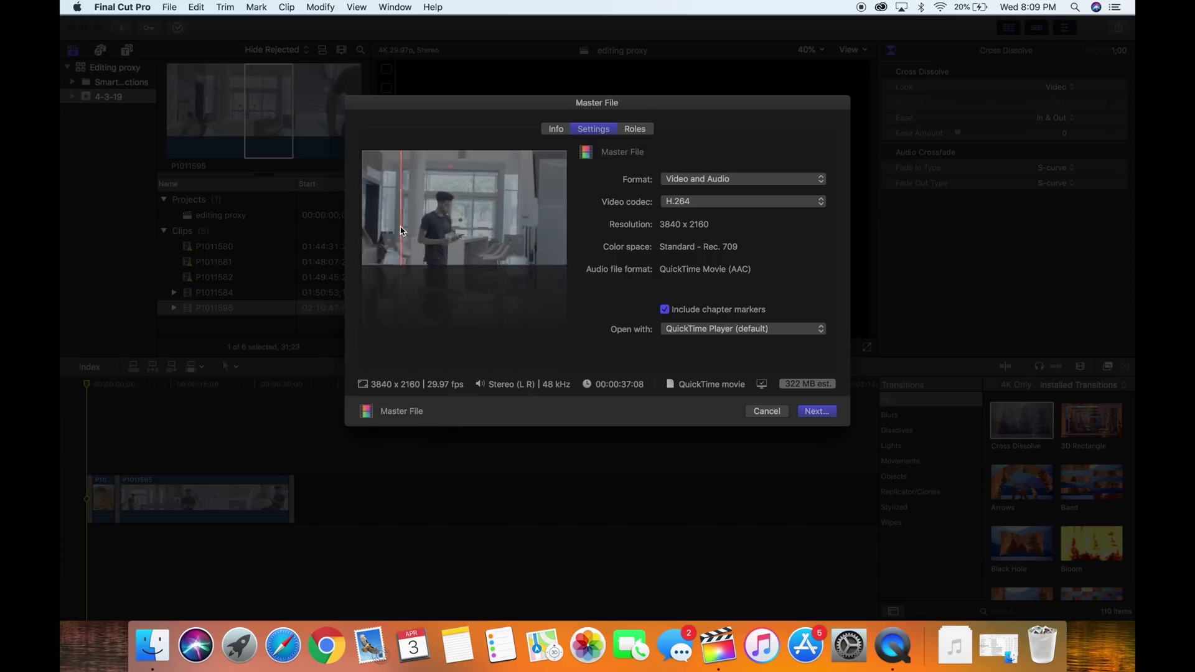
pyautogui.click(689, 205)
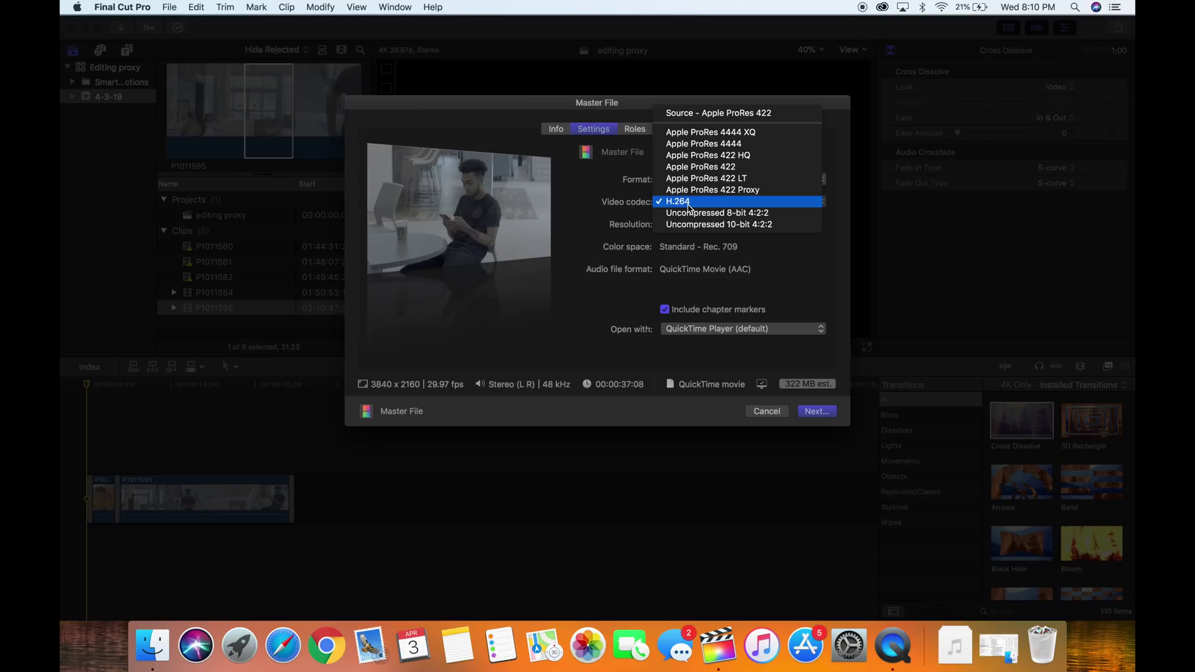
pyautogui.click(700, 167)
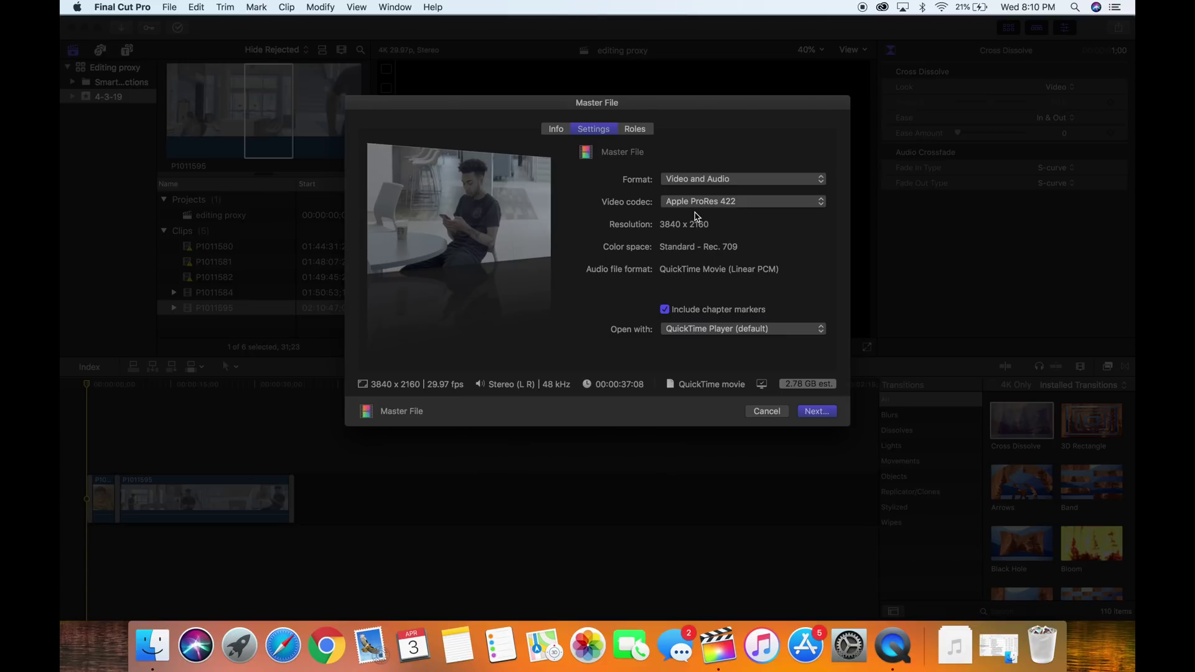
pyautogui.click(696, 202)
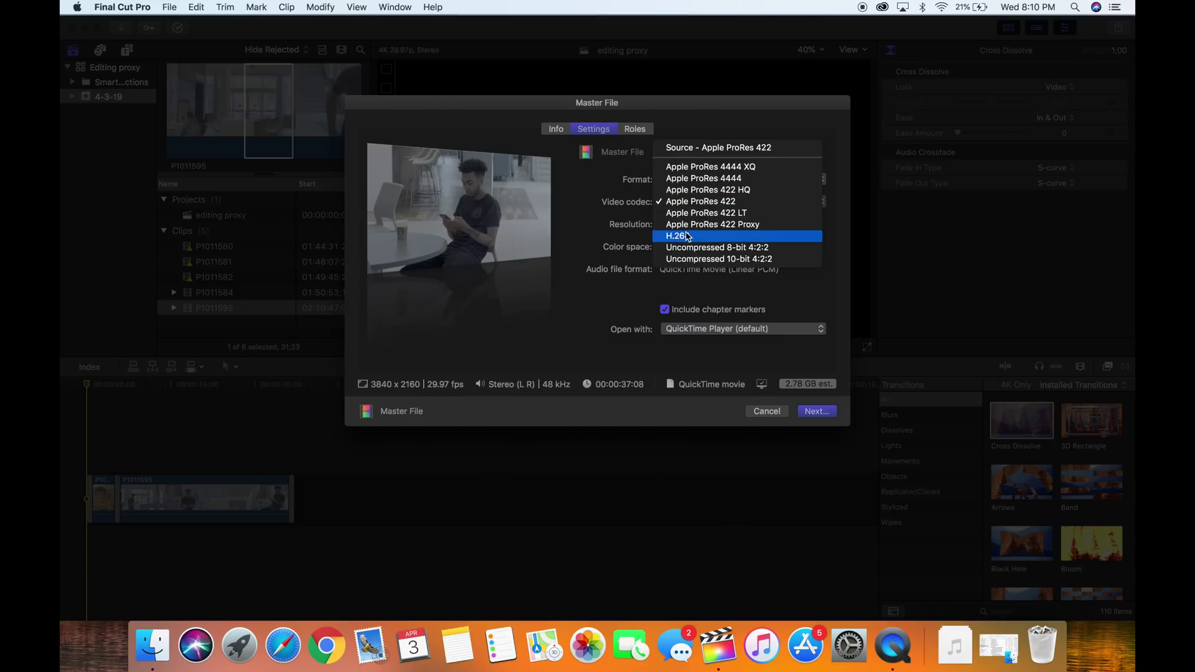
pyautogui.click(688, 236)
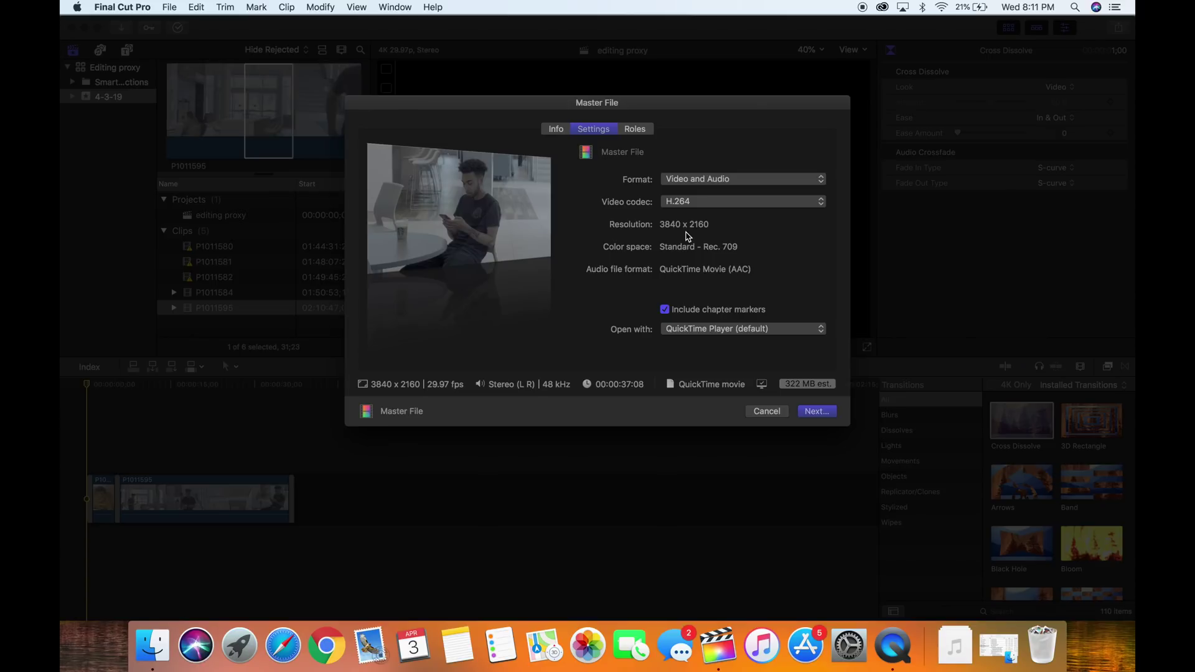